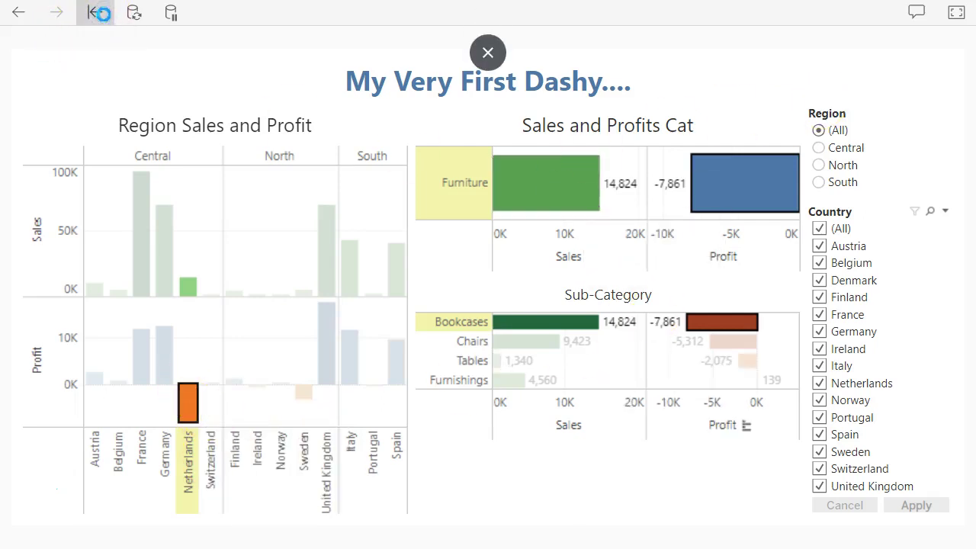
# Step: Revert the online dashboard, filter it to Netherlands, Furniture and Bookcases, and exit full screen
pyautogui.click(100, 13)
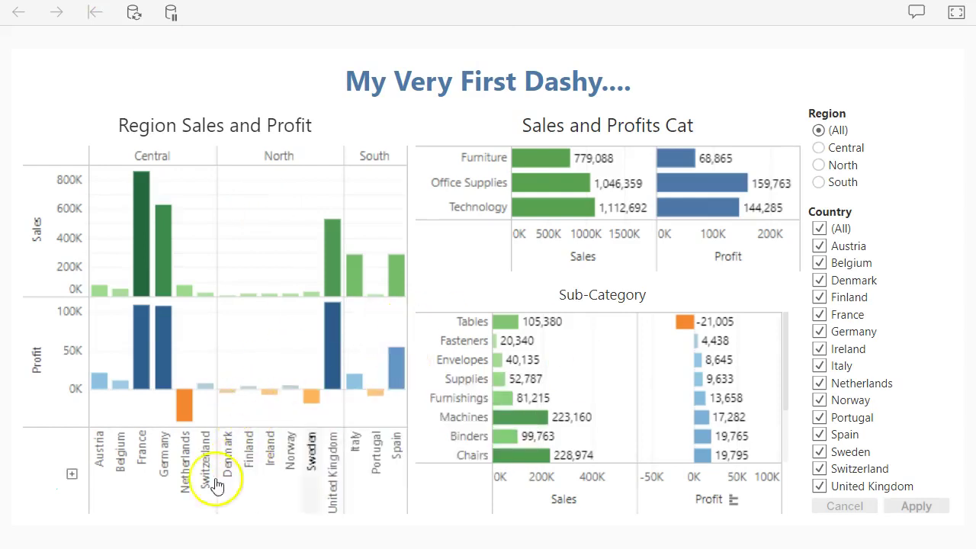
pyautogui.click(186, 410)
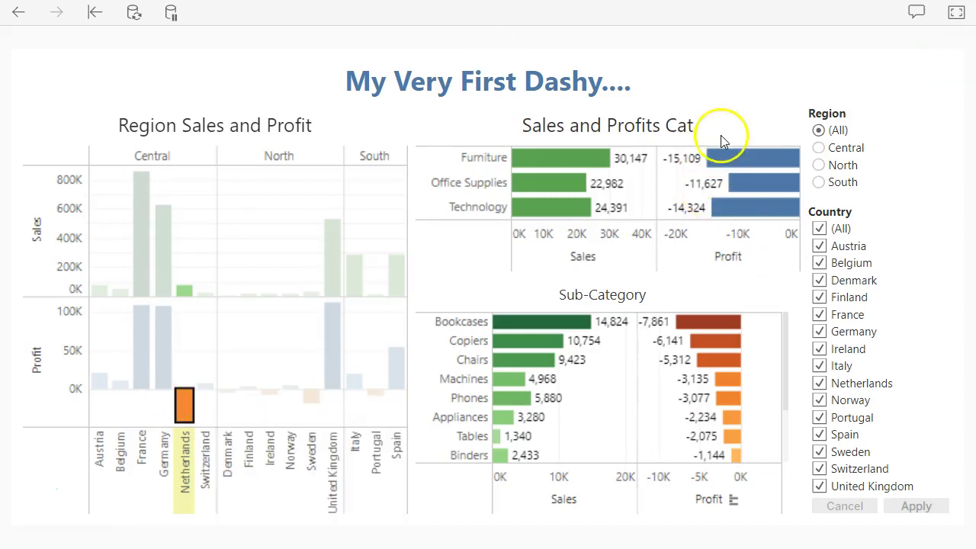
pyautogui.moveTo(733, 158)
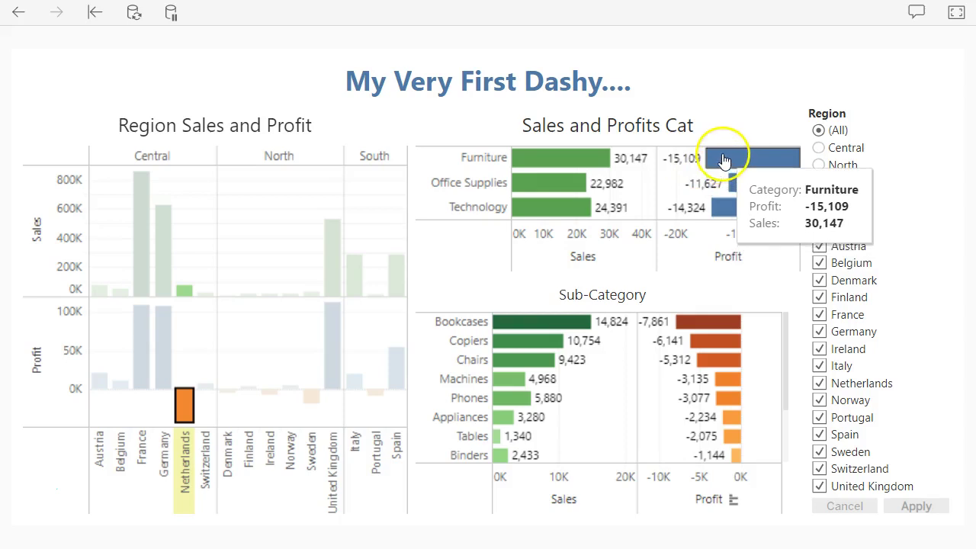
pyautogui.click(728, 161)
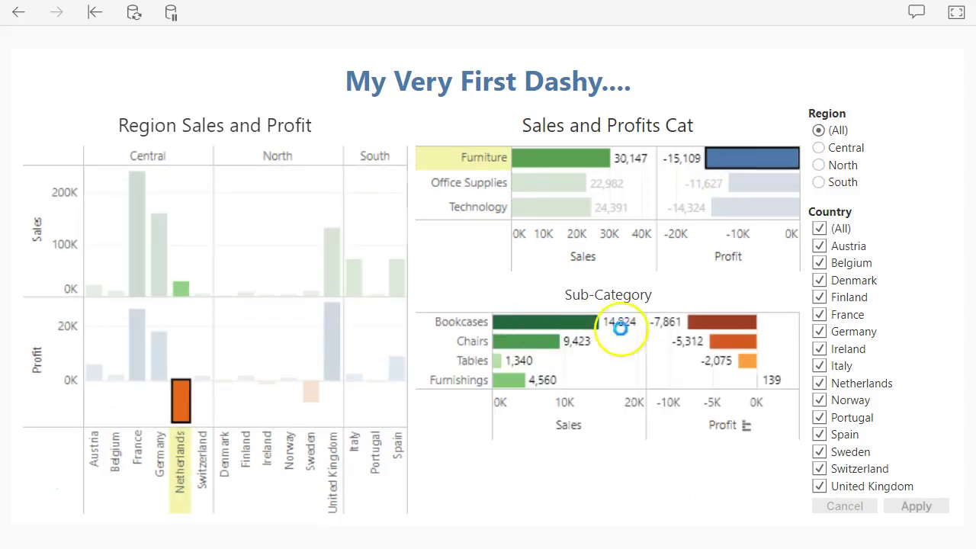
pyautogui.moveTo(718, 324)
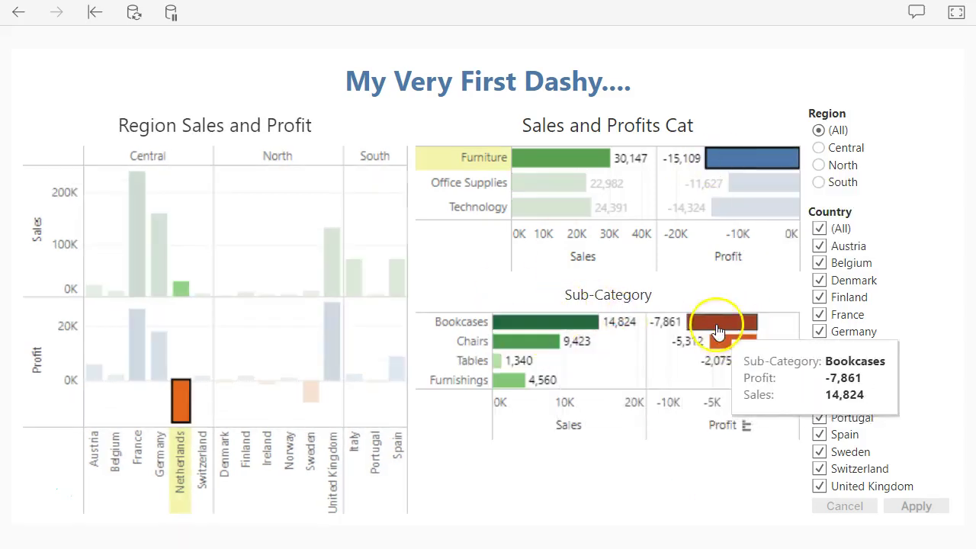
pyautogui.click(691, 322)
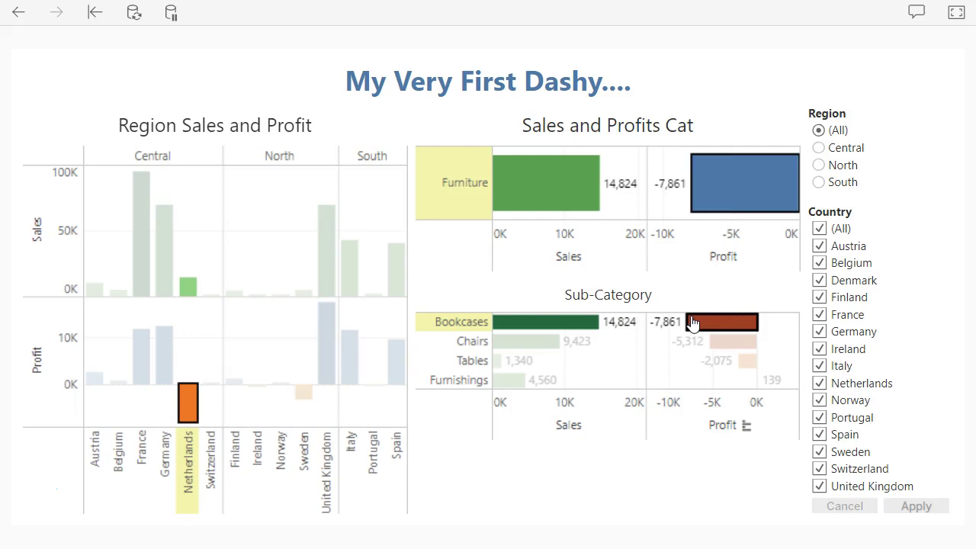
pyautogui.click(955, 12)
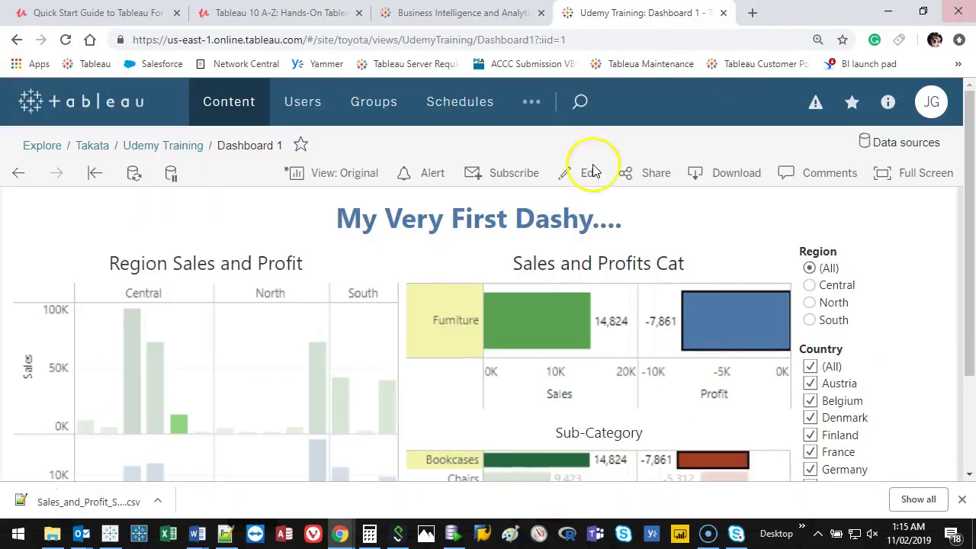
# Step: In Tableau Desktop, browse the Sales and Profit Sub-Cat worksheet and return to Dashboard 1
pyautogui.click(110, 533)
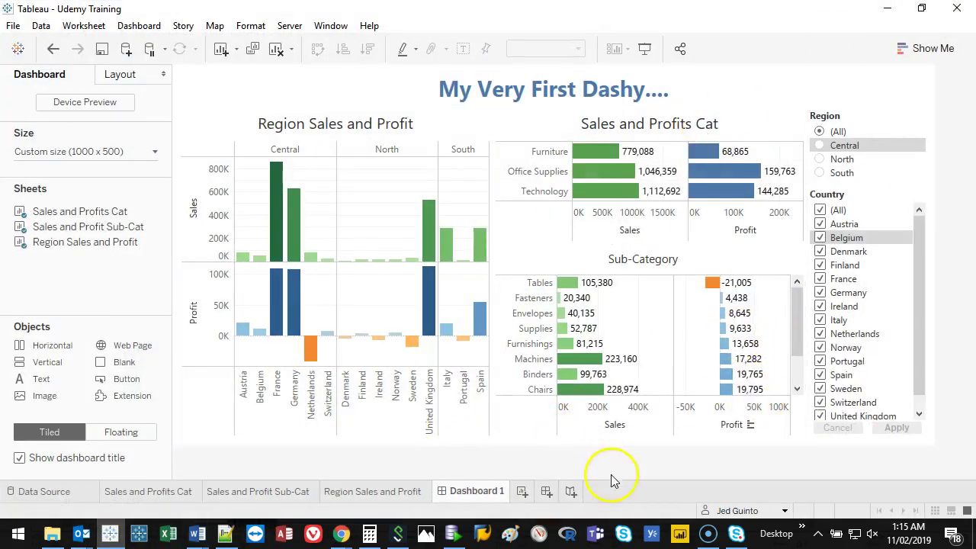
pyautogui.click(711, 283)
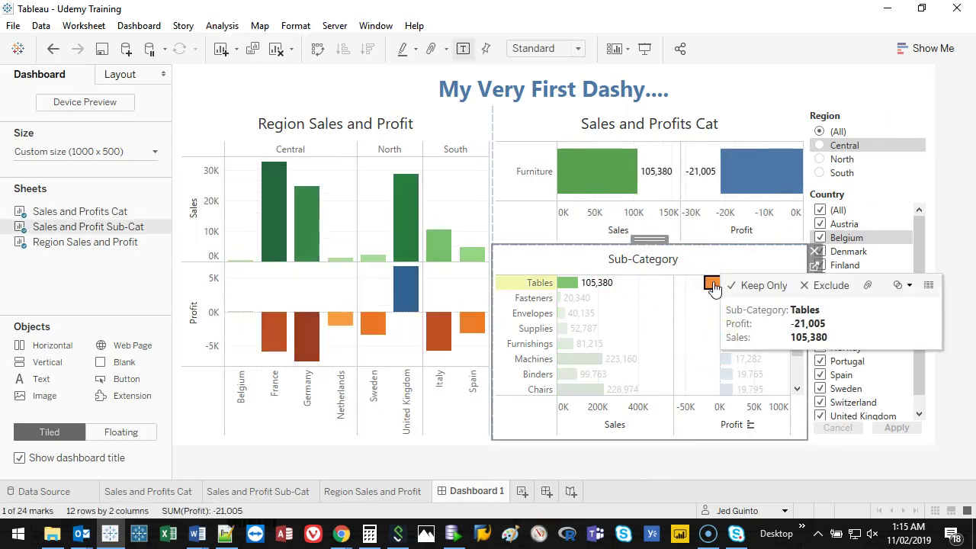
pyautogui.click(711, 283)
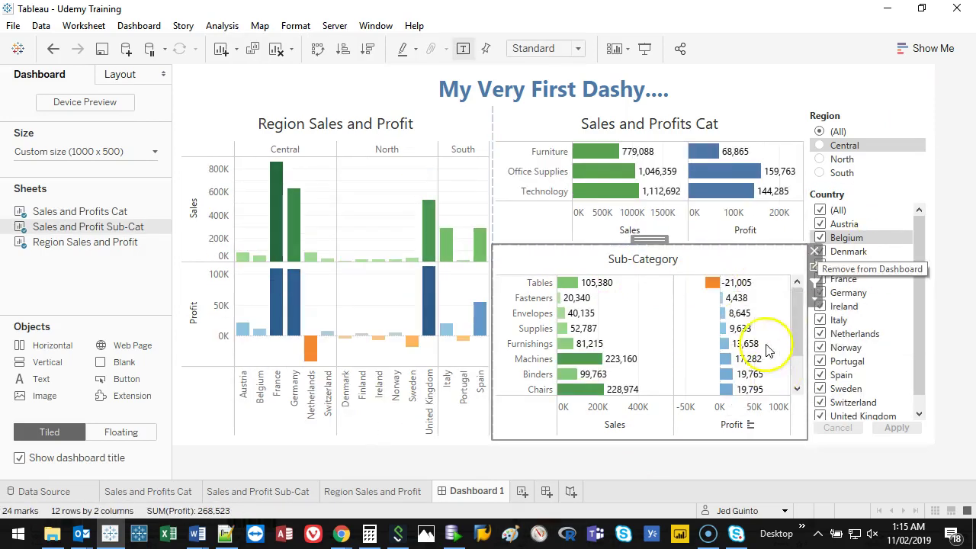
pyautogui.click(815, 268)
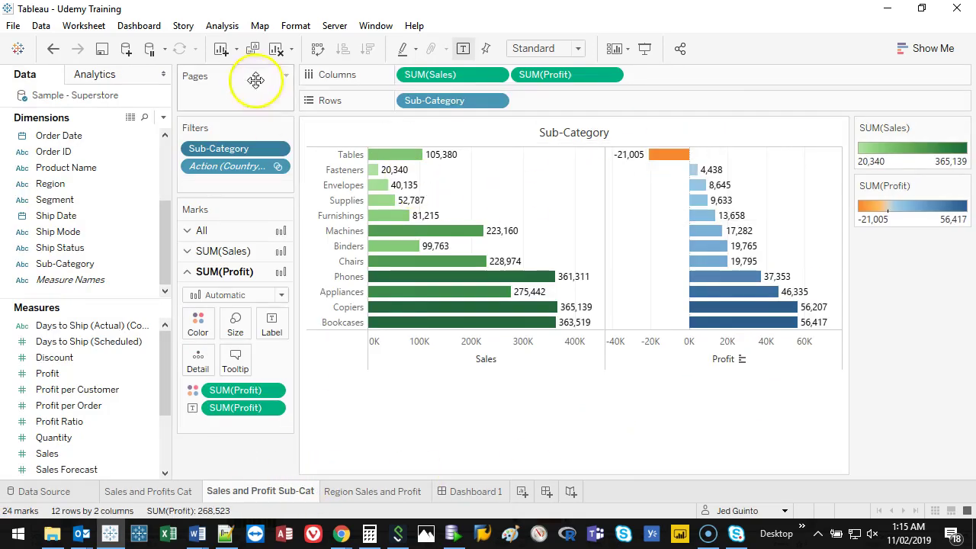
pyautogui.click(470, 491)
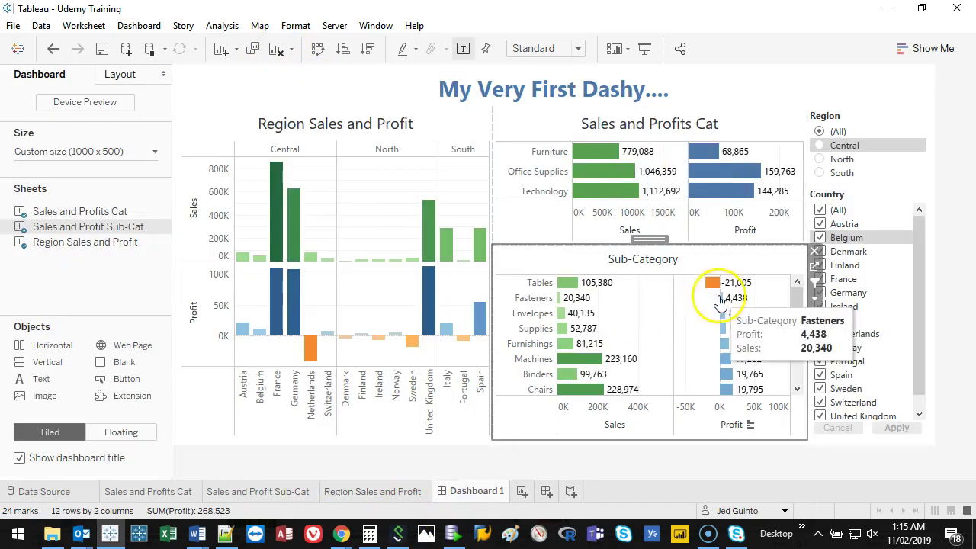
pyautogui.click(264, 492)
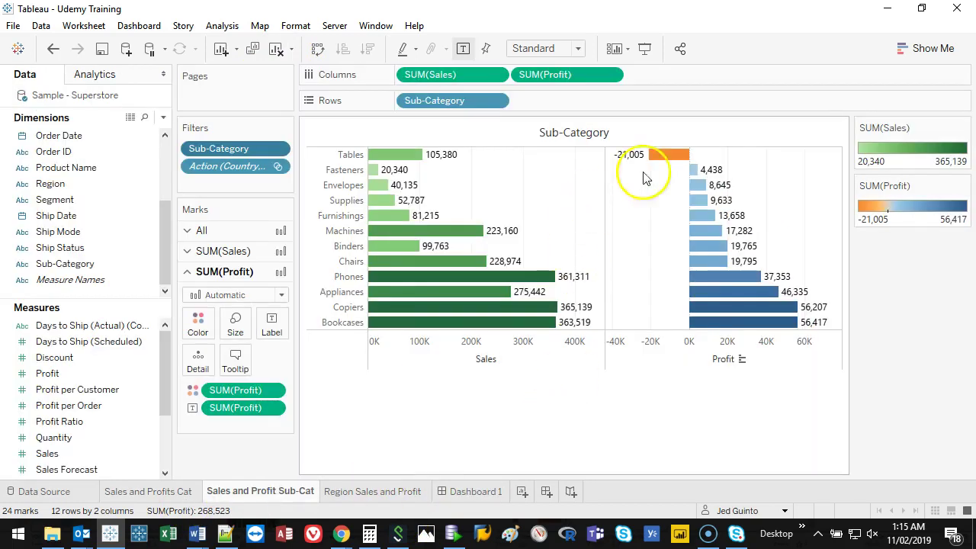
pyautogui.click(469, 490)
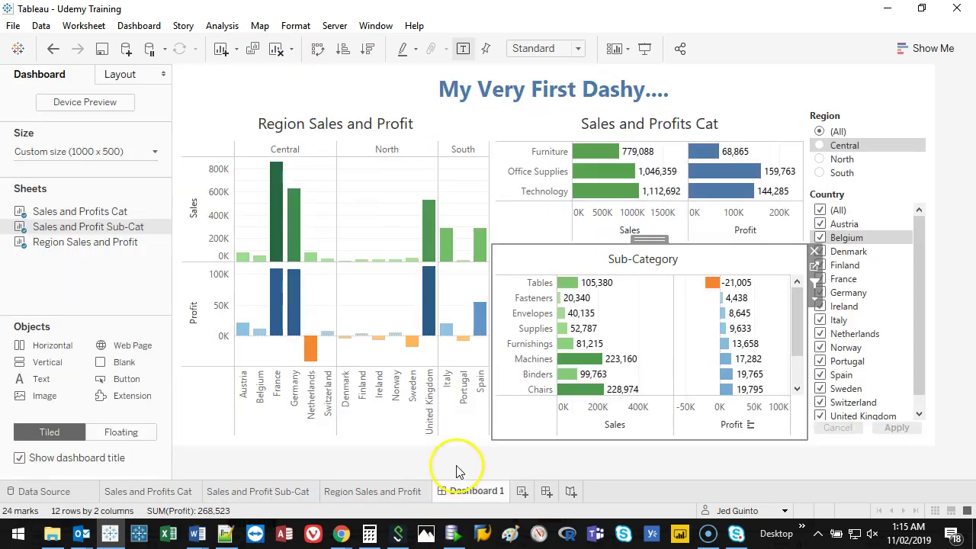
# Step: Filter Dashboard 1 to Netherlands, Furniture and Bookcases (profit -7,861, sales 14,824)
pyautogui.moveTo(392, 350)
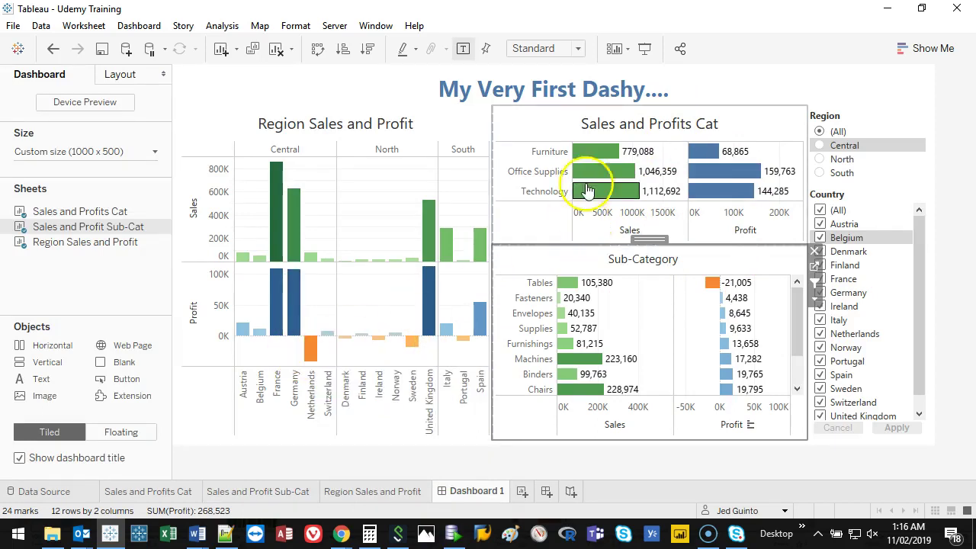
pyautogui.moveTo(715, 284)
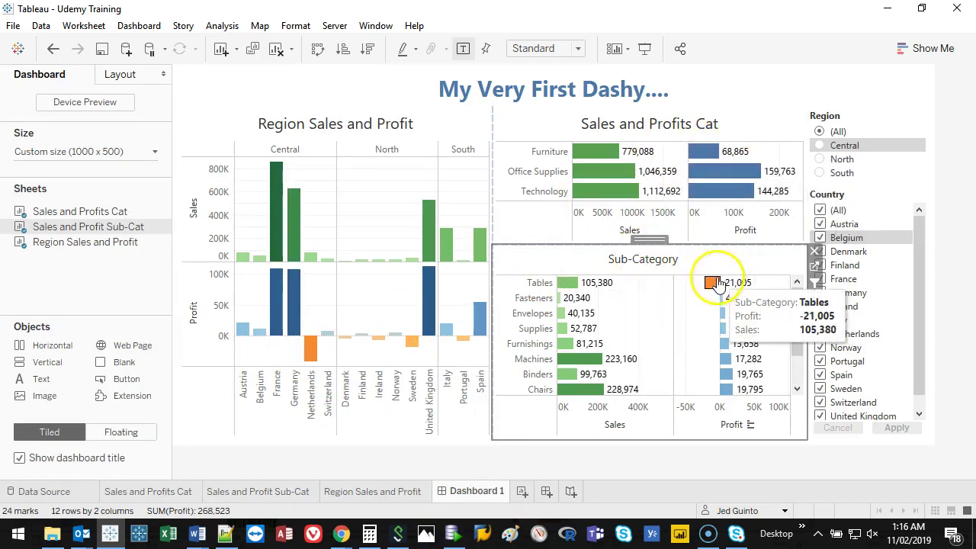
pyautogui.click(309, 348)
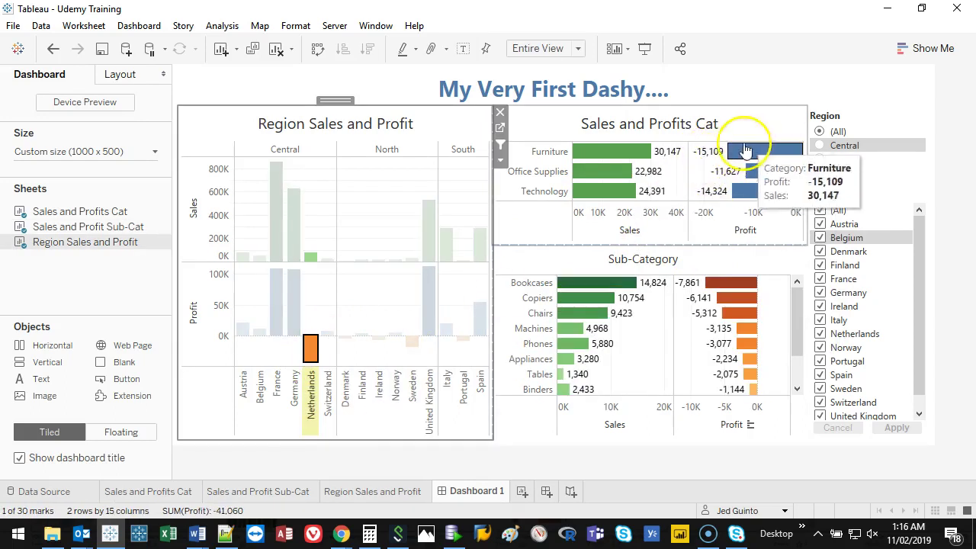
pyautogui.click(745, 150)
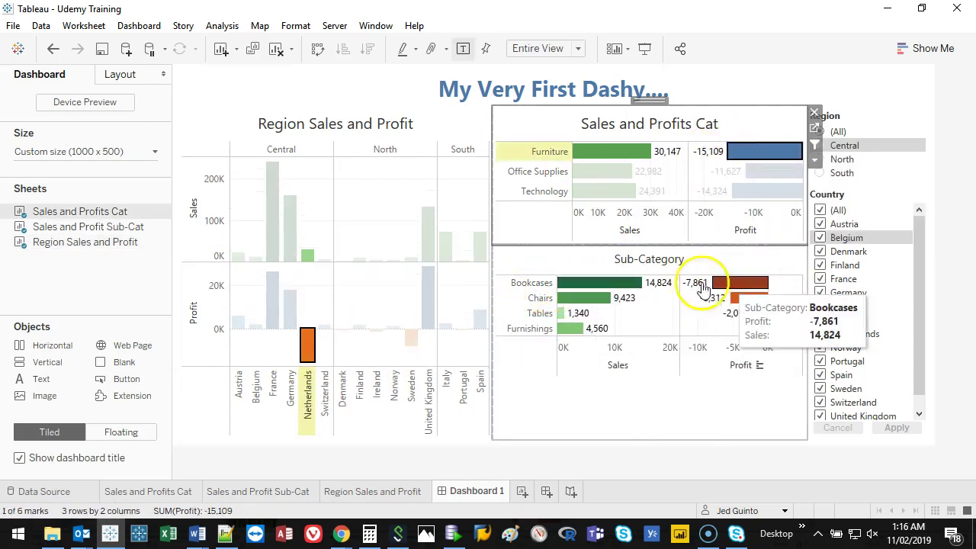
pyautogui.click(702, 286)
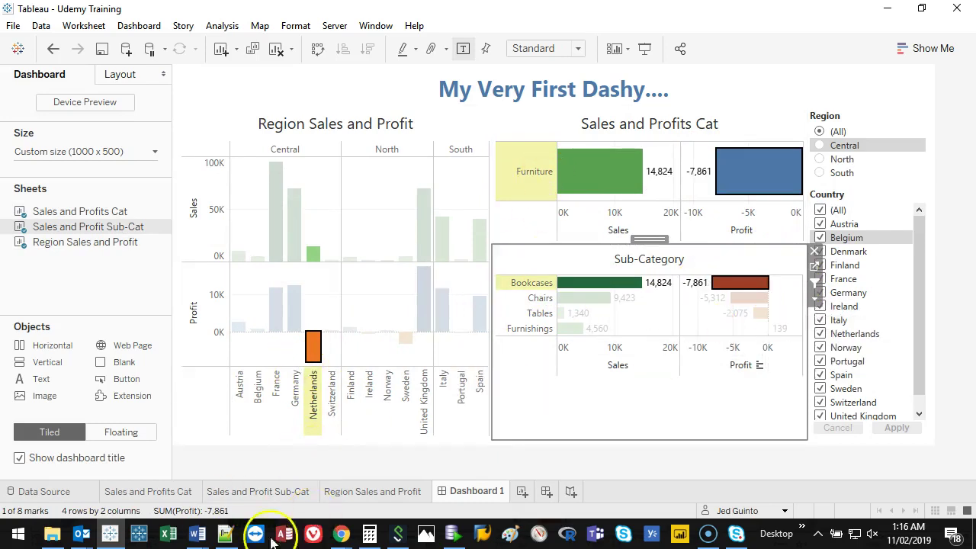
# Step: Write Netherlands, Furniture and Bookcases on separate lines in a new Notepad++ note
pyautogui.click(225, 534)
pyautogui.hotkey('ctrl', 'n')
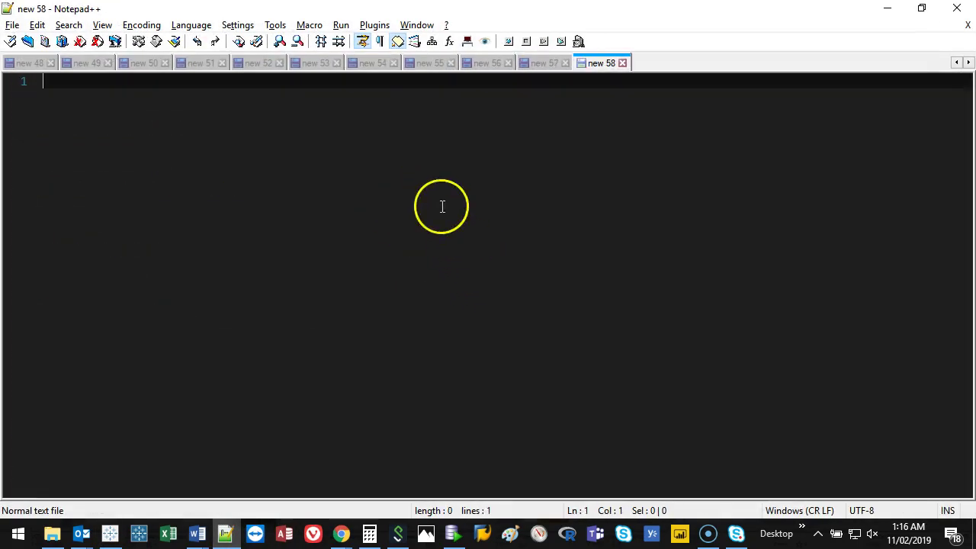
pyautogui.press('super+Down')
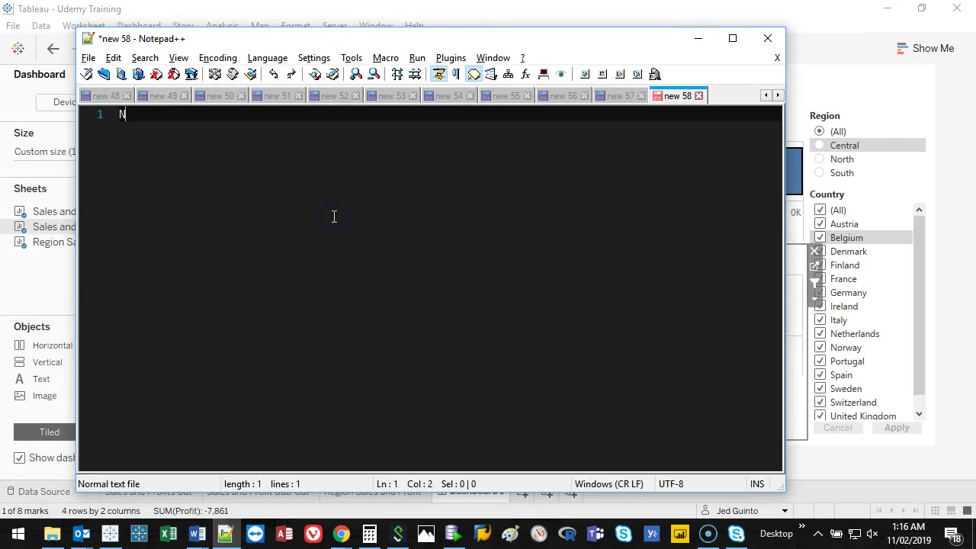
pyautogui.write('Netherlands')
pyautogui.press('Return')
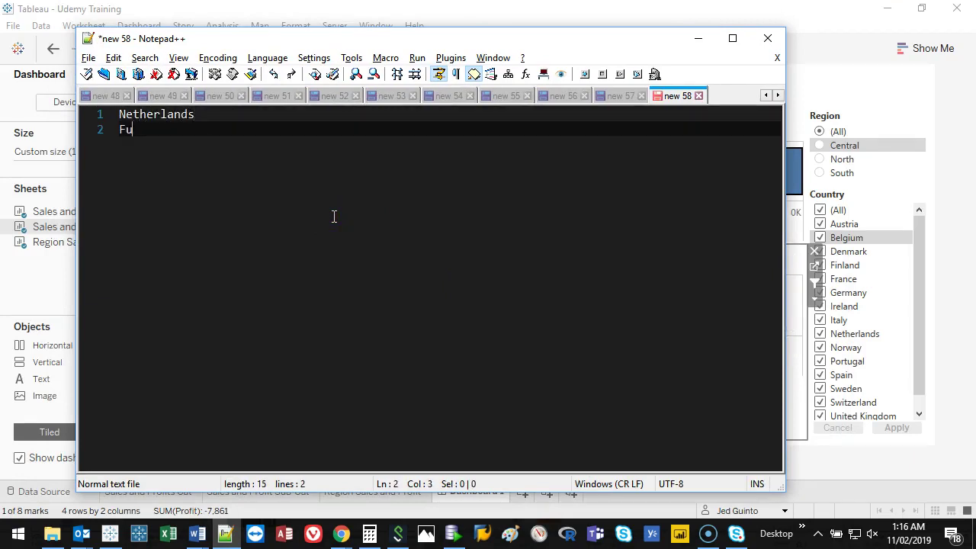
pyautogui.write('Furniture')
pyautogui.press('Return')
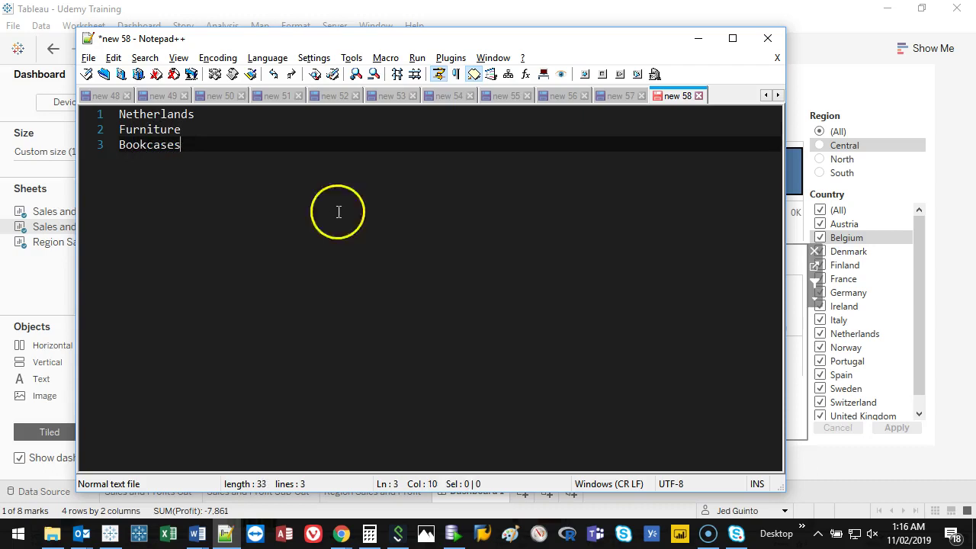
pyautogui.scroll(5, 390, 181)
# Step: Create Sheet 4 with Profit and Sales bars on Columns
pyautogui.hotkey('alt', 'Tab')
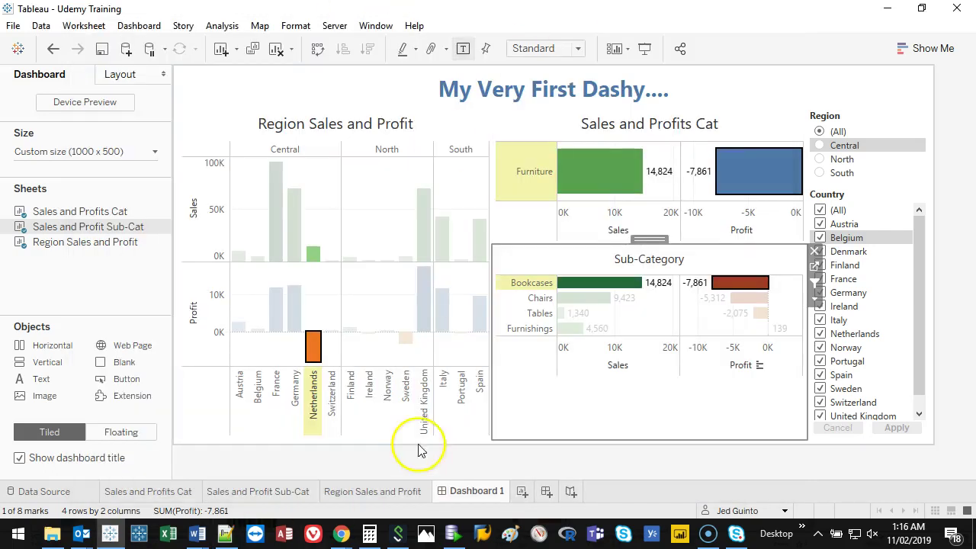
pyautogui.click(523, 494)
pyautogui.moveTo(174, 209); pyautogui.dragTo(170, 216)
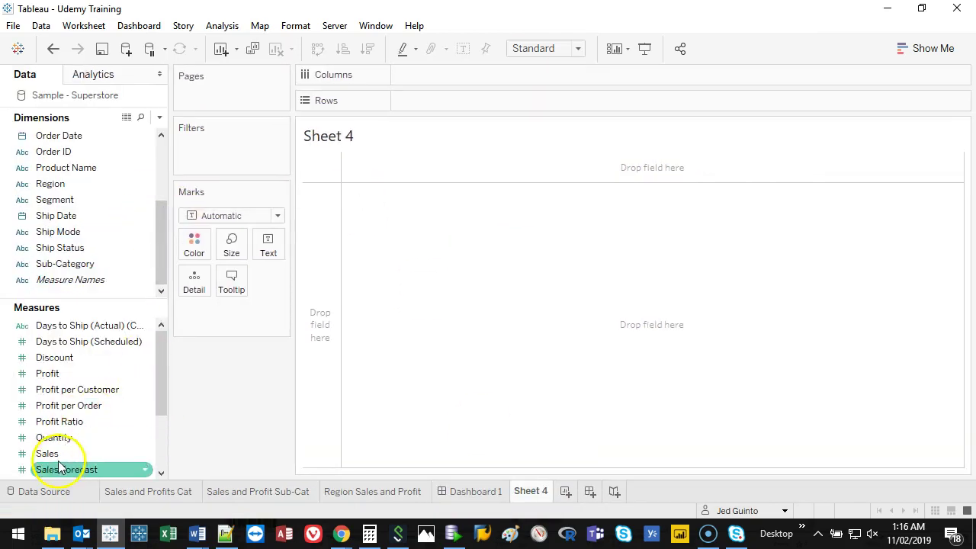
pyautogui.moveTo(61, 373); pyautogui.dragTo(523, 76)
pyautogui.moveTo(47, 453); pyautogui.dragTo(545, 75)
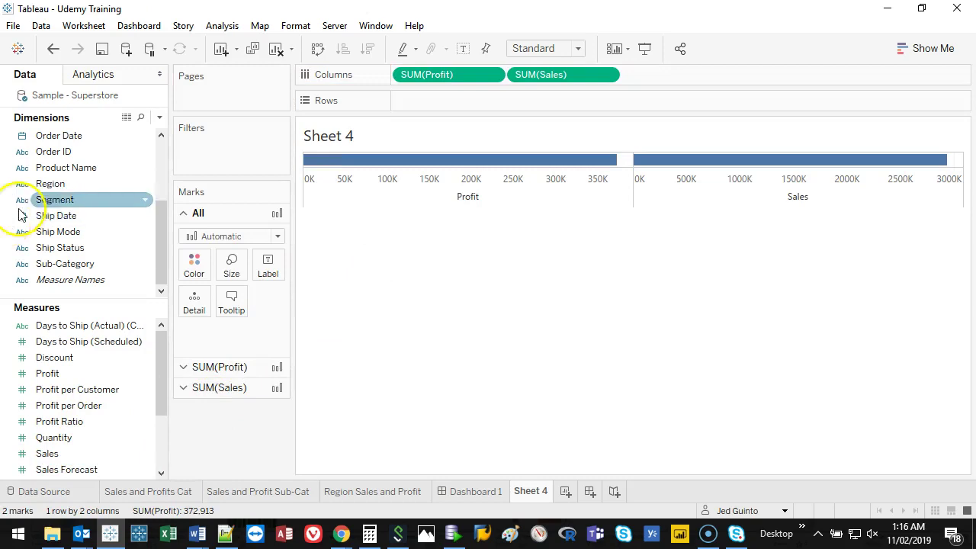
# Step: Break the Profit and Sales bars down by Country on Rows
pyautogui.click(70, 184)
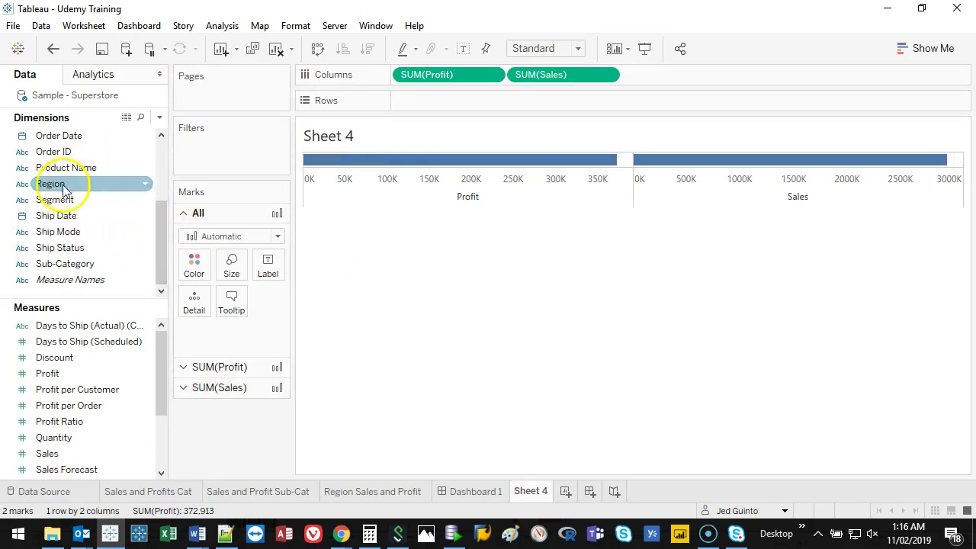
pyautogui.moveTo(156, 222); pyautogui.dragTo(157, 145)
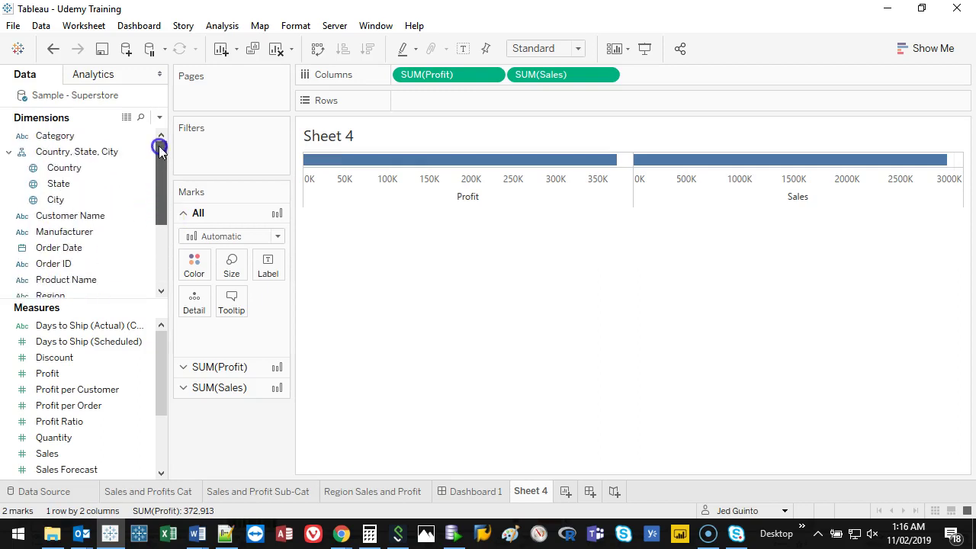
pyautogui.moveTo(80, 170); pyautogui.dragTo(475, 92)
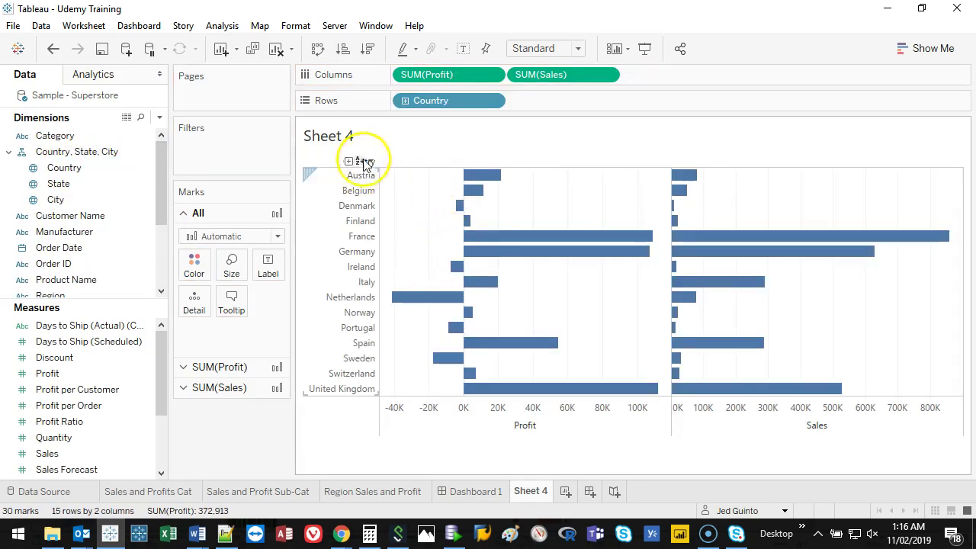
pyautogui.click(350, 296)
pyautogui.click(338, 298)
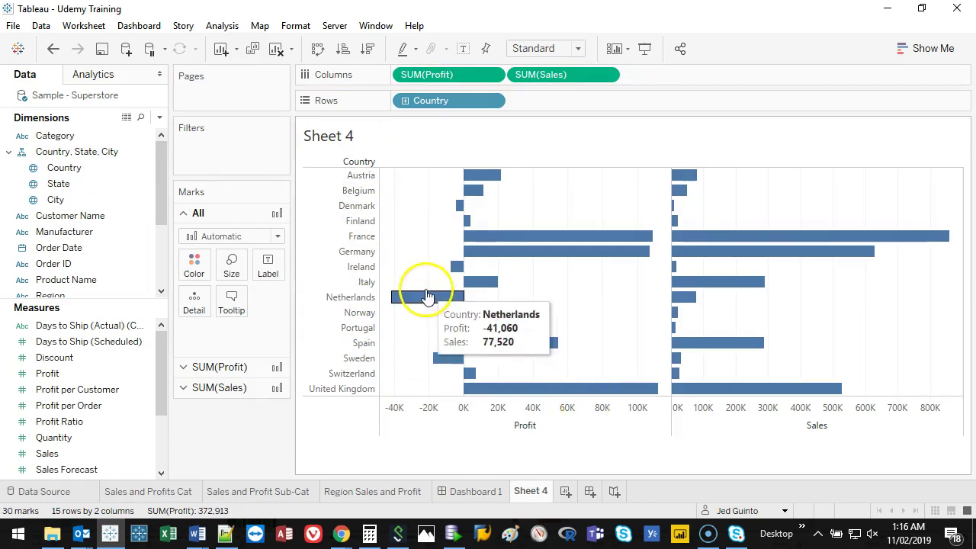
# Step: Add Category and Sub-Category to Rows and scroll down to the Netherlands
pyautogui.click(112, 202)
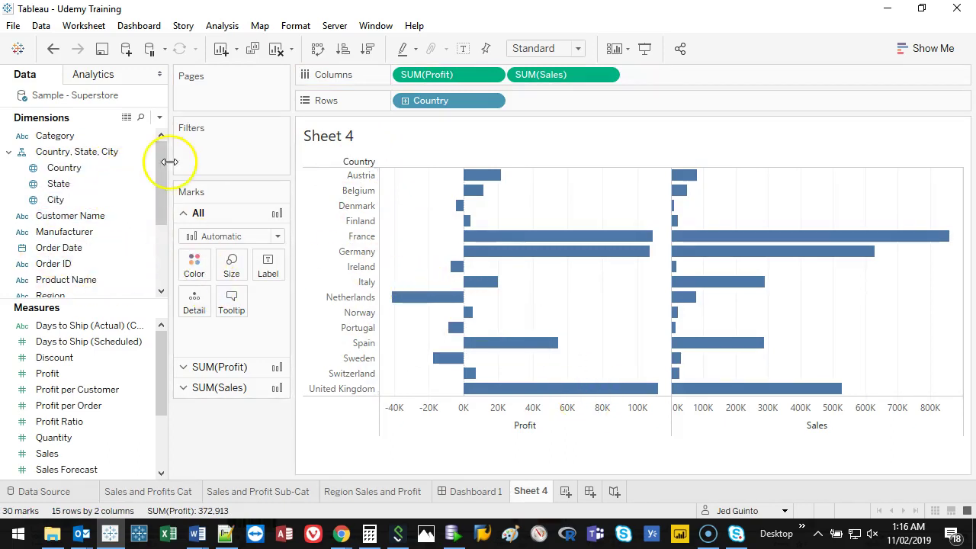
pyautogui.moveTo(106, 136); pyautogui.dragTo(547, 101)
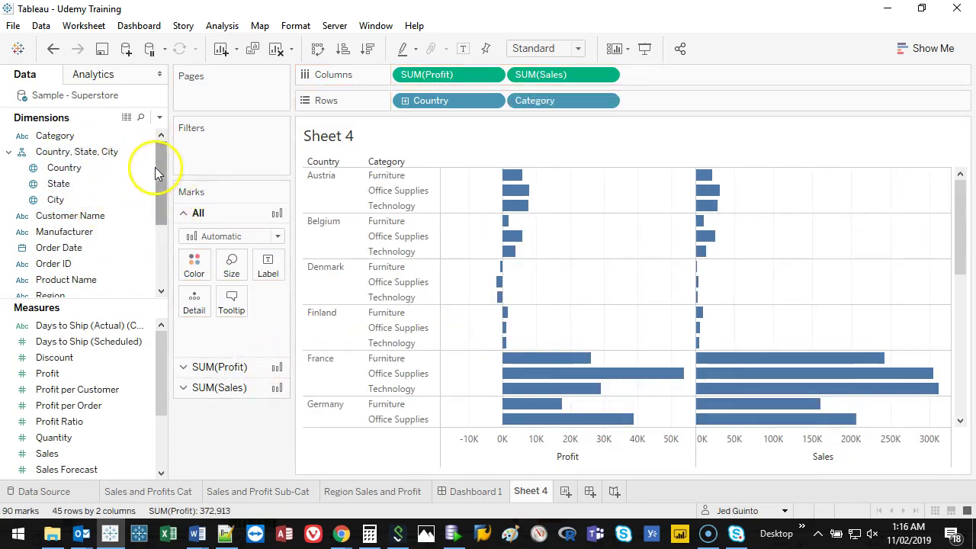
pyautogui.moveTo(156, 167); pyautogui.dragTo(155, 246)
pyautogui.moveTo(84, 263); pyautogui.dragTo(707, 99)
pyautogui.moveTo(958, 185); pyautogui.dragTo(952, 140)
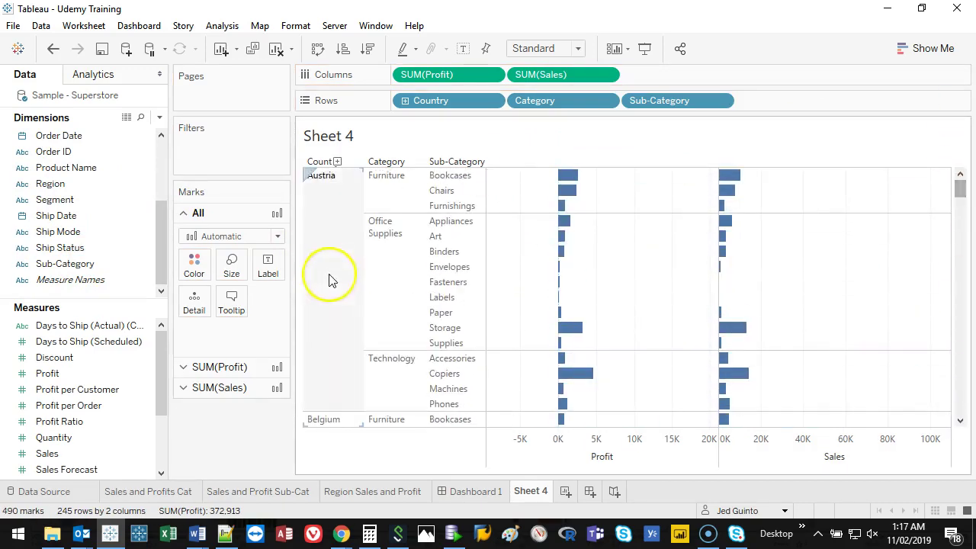
pyautogui.moveTo(958, 190); pyautogui.dragTo(952, 312)
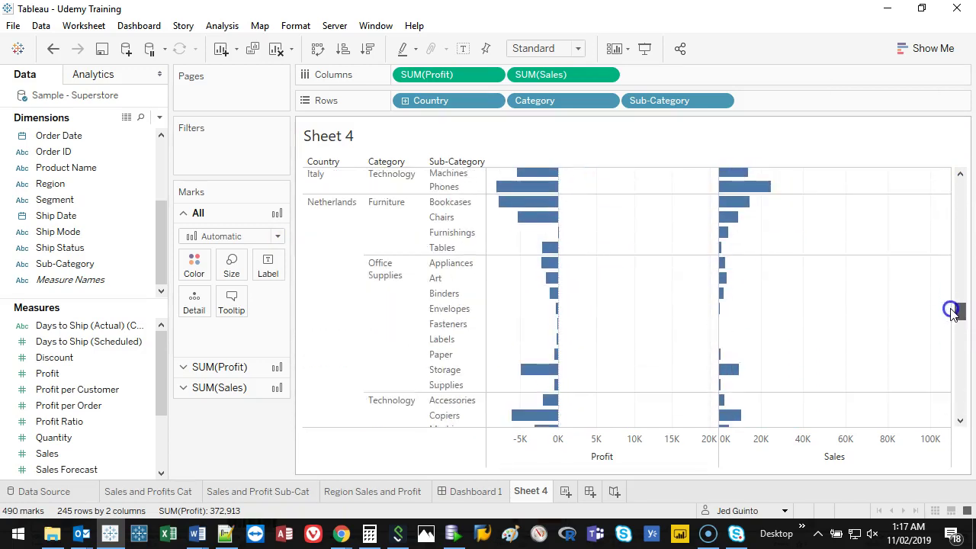
# Step: Filter Sheet 4 to Netherlands and Bookcases only, leaving profit -7,861 and sales 14,824
pyautogui.click(333, 242)
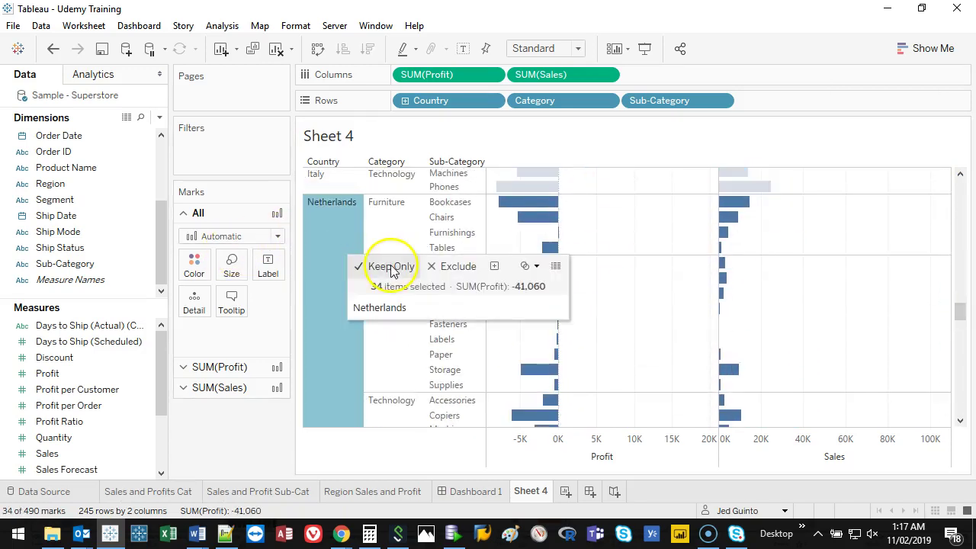
pyautogui.click(322, 337)
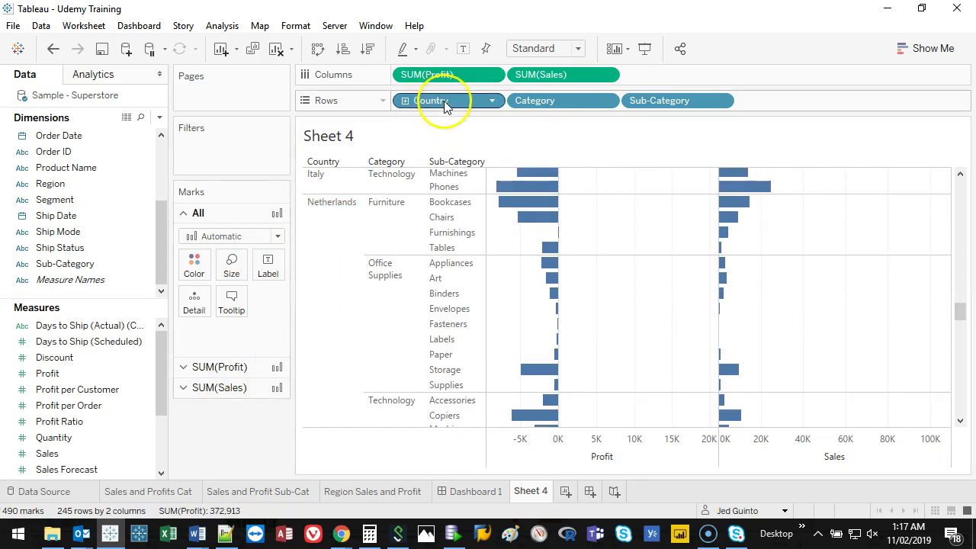
pyautogui.moveTo(445, 107); pyautogui.dragTo(241, 153)
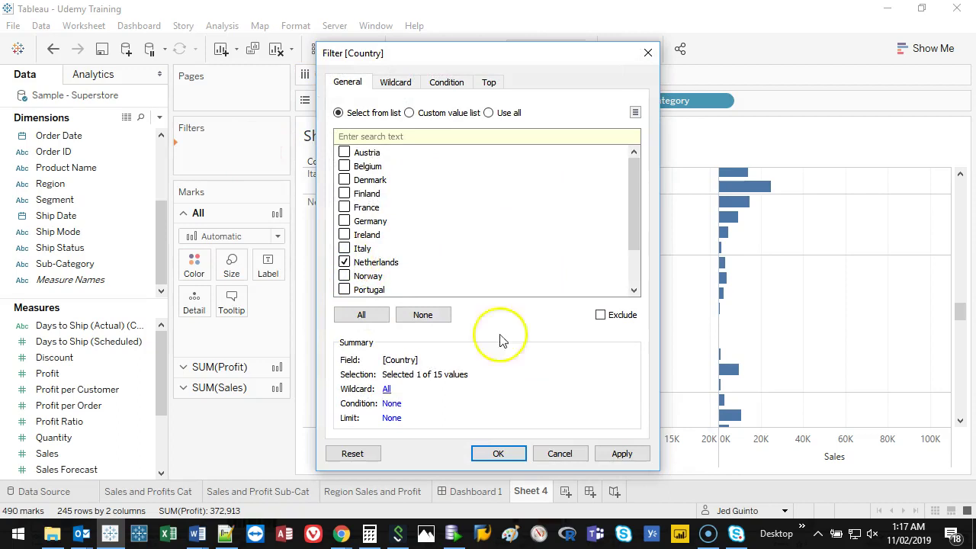
pyautogui.click(500, 455)
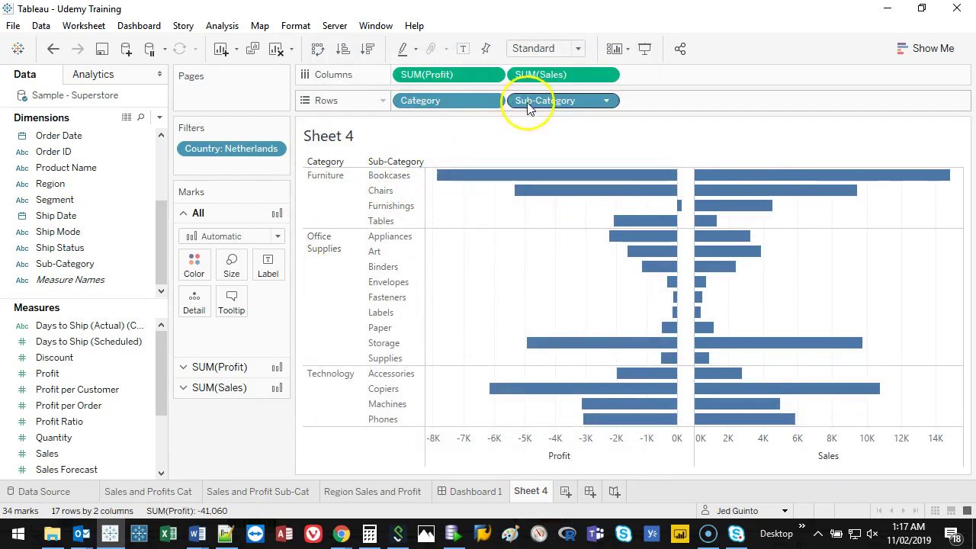
pyautogui.moveTo(461, 100); pyautogui.dragTo(224, 170)
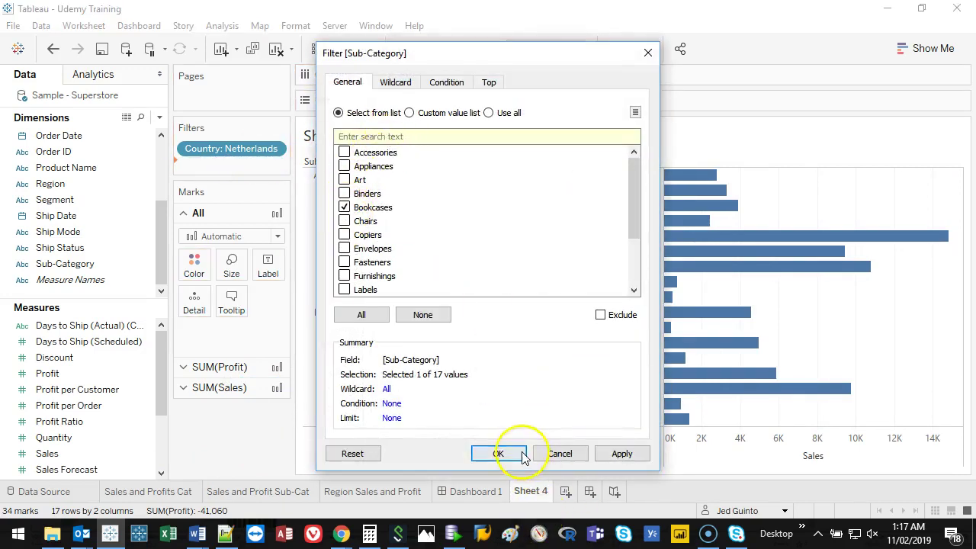
pyautogui.click(498, 454)
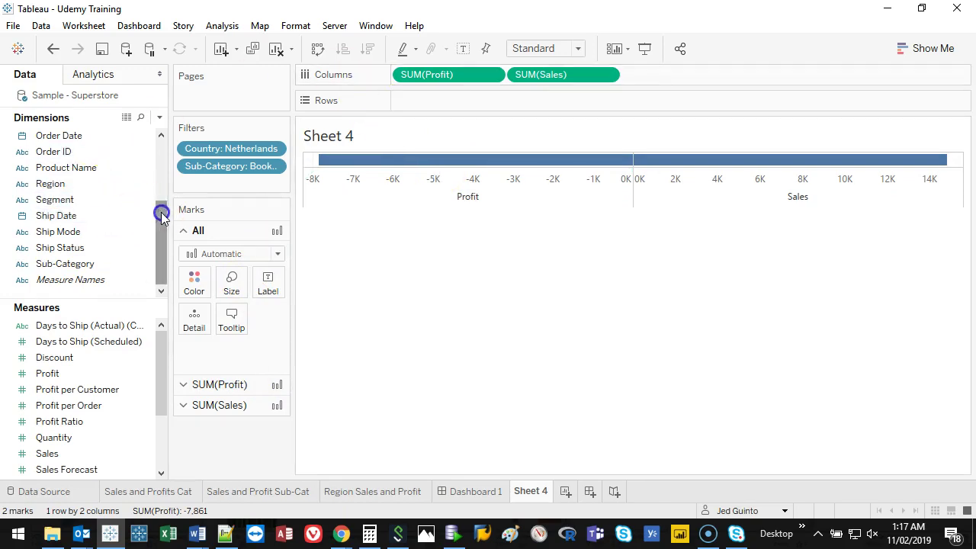
# Step: Add Manufacturer to Rows and widen the row headers so full names are readable
pyautogui.moveTo(159, 211); pyautogui.dragTo(163, 200)
pyautogui.click(69, 151)
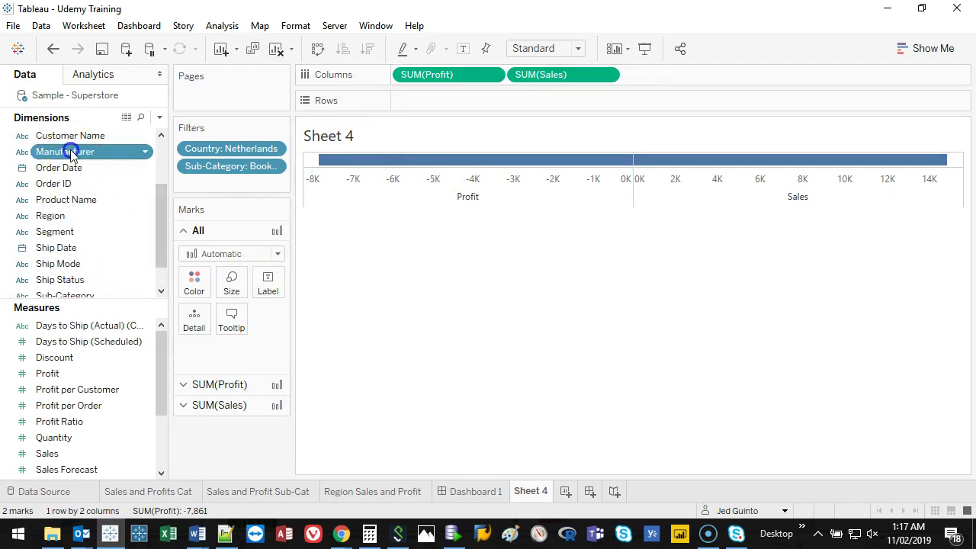
pyautogui.moveTo(69, 152); pyautogui.dragTo(462, 99)
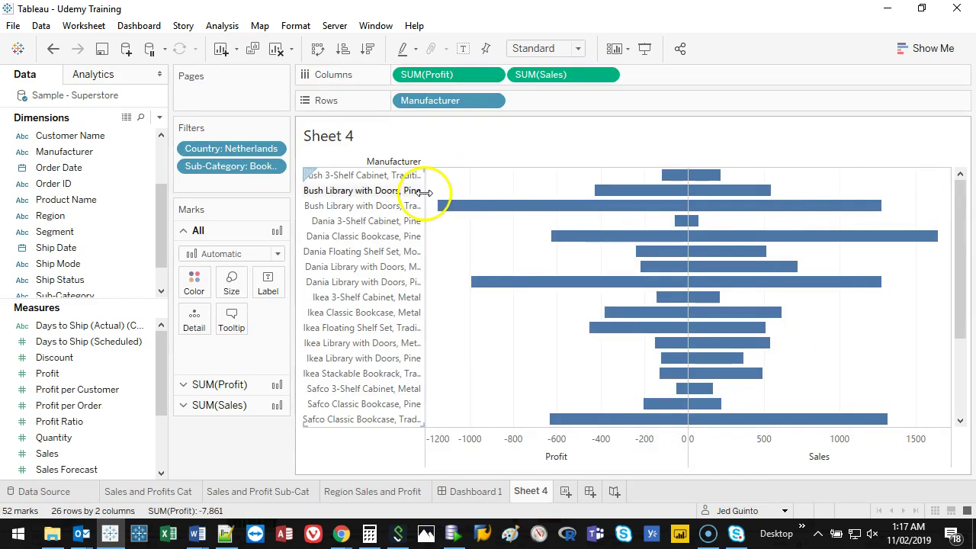
pyautogui.moveTo(476, 196); pyautogui.dragTo(476, 198)
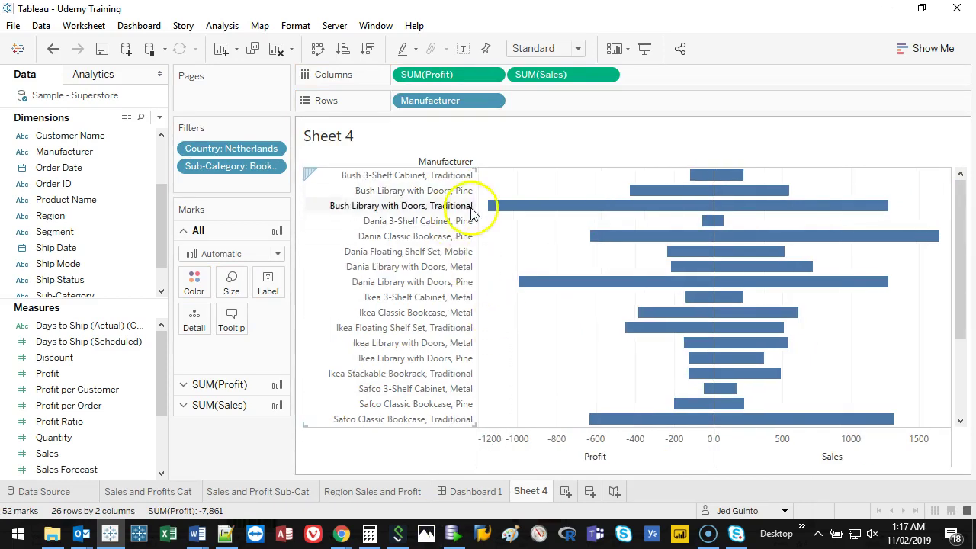
pyautogui.scroll(-4, 435, 279)
pyautogui.moveTo(962, 388); pyautogui.dragTo(961, 178)
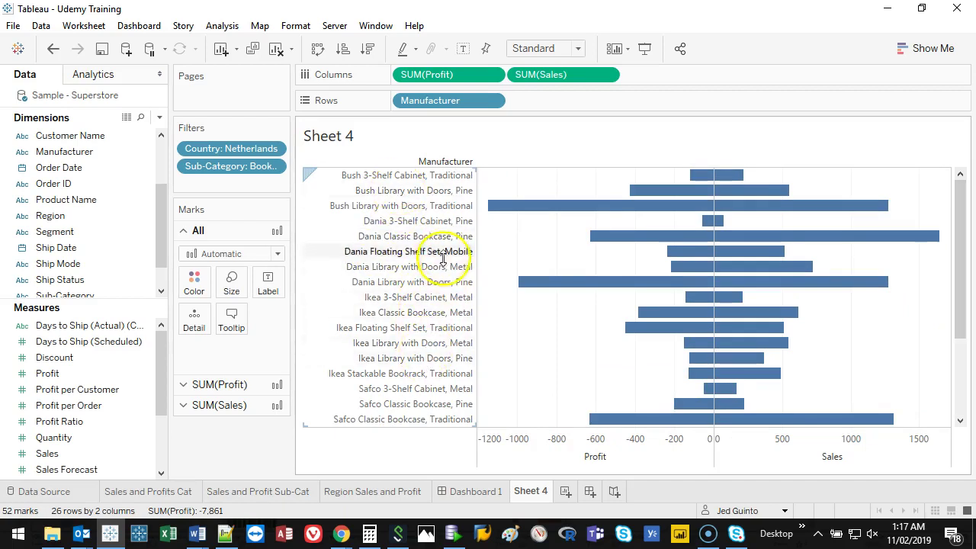
pyautogui.scroll(-3, 446, 320)
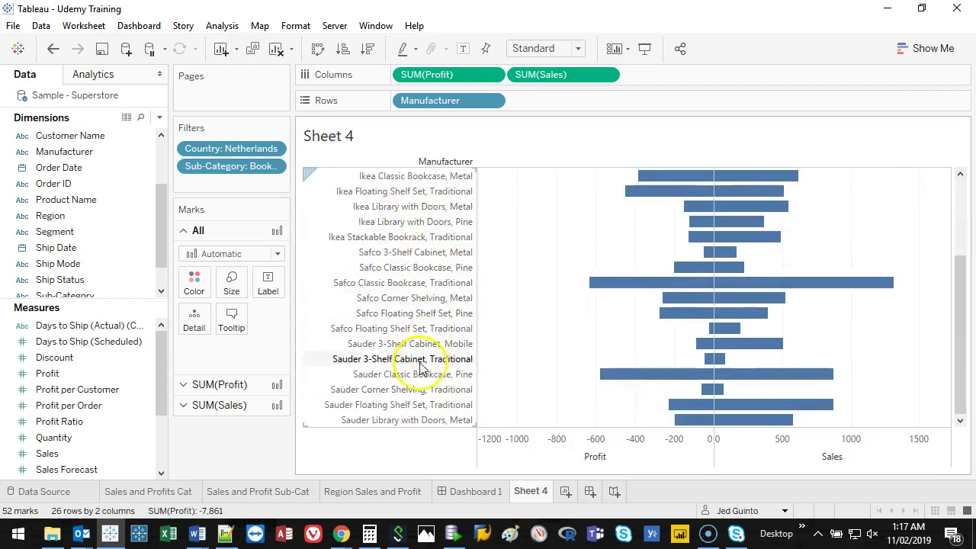
pyautogui.scroll(3, 532, 288)
pyautogui.scroll(1, 532, 288)
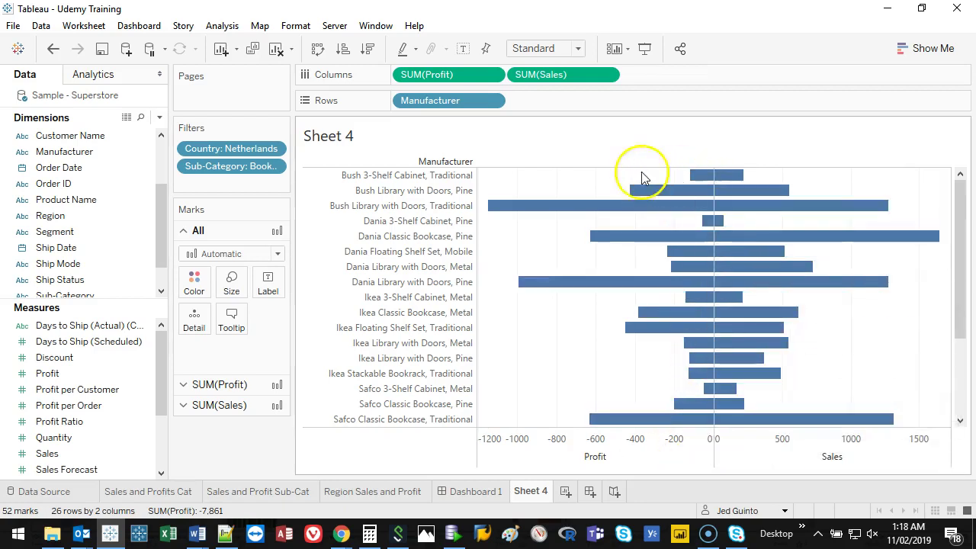
pyautogui.click(453, 77)
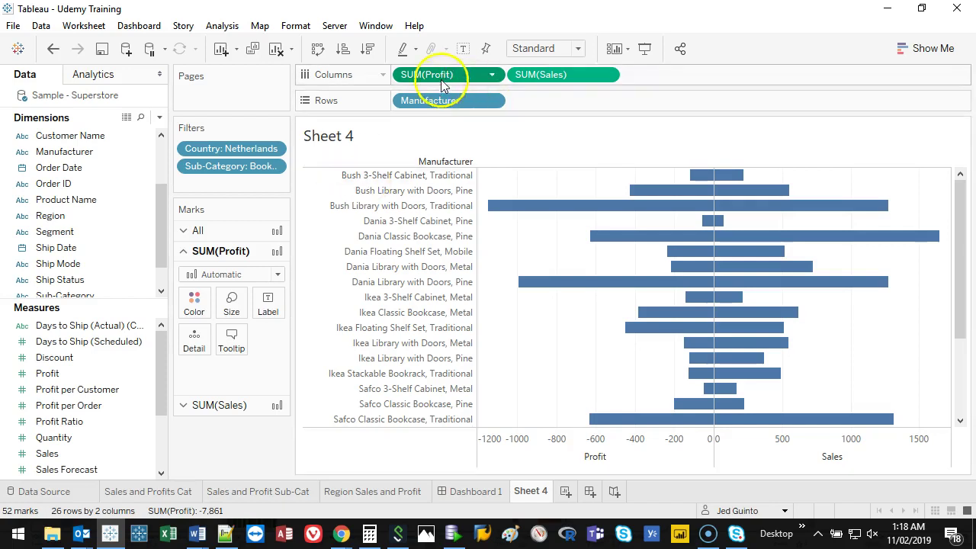
# Step: Color the bars by Profit using the Red-Green Diverging palette
pyautogui.moveTo(443, 83); pyautogui.dragTo(195, 301)
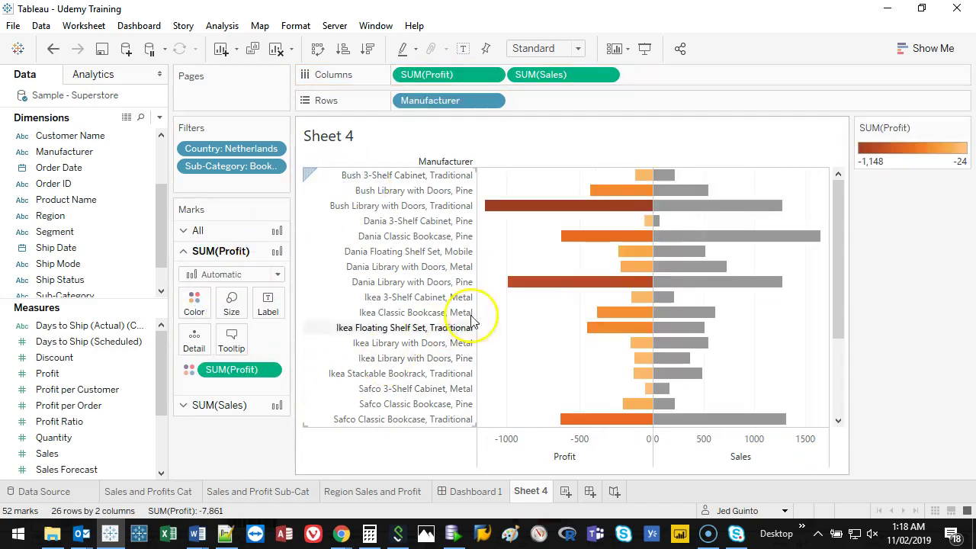
pyautogui.doubleClick(913, 154)
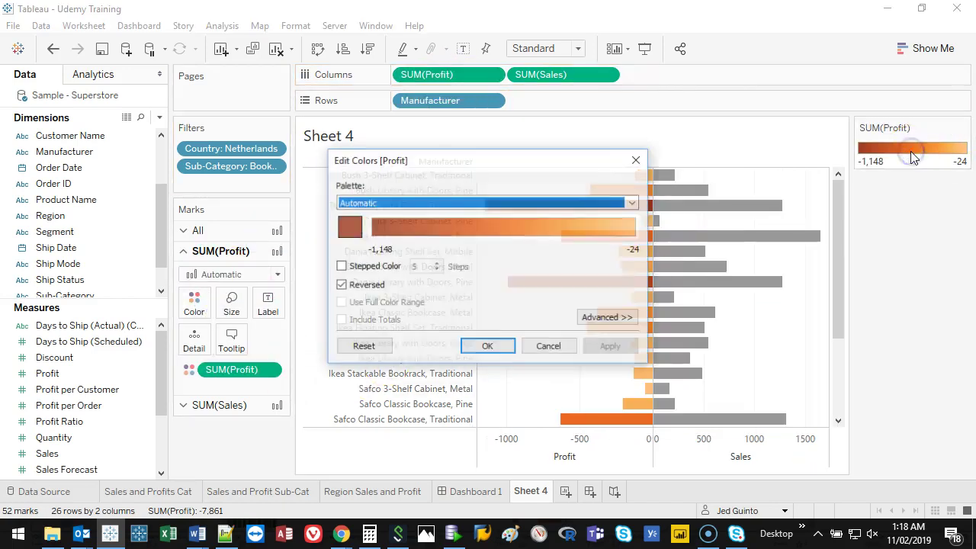
pyautogui.click(544, 201)
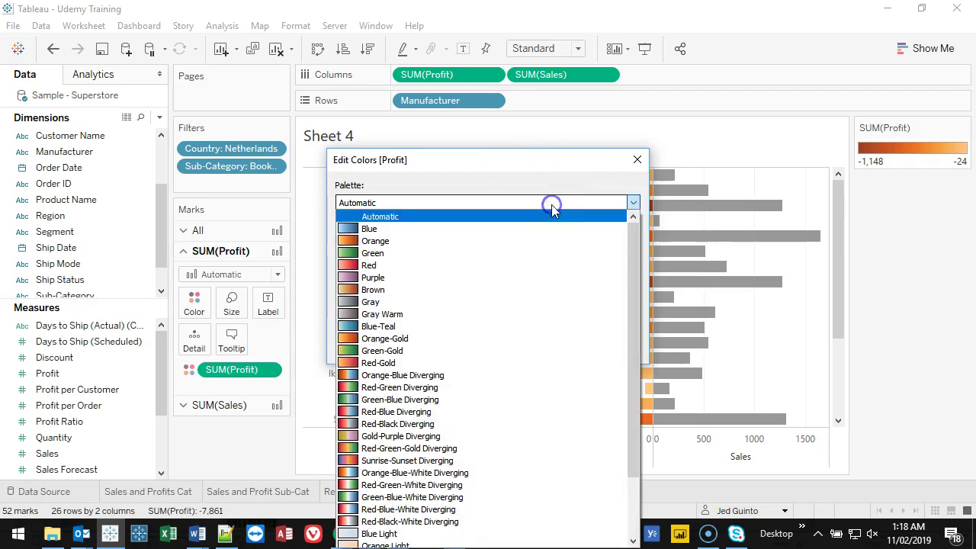
pyautogui.click(441, 389)
pyautogui.click(505, 350)
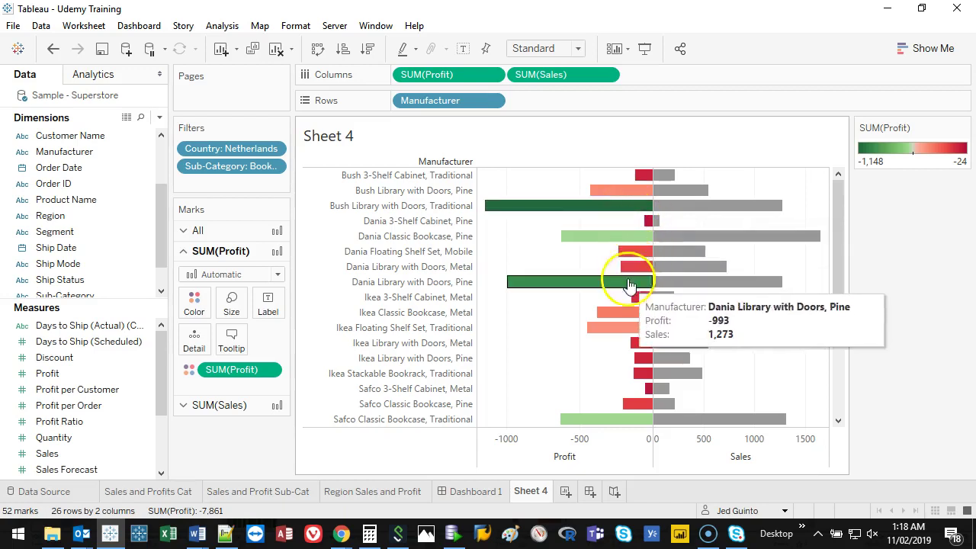
# Step: Un-reverse the palette so the biggest loss (-1,148) is red and smallest (-24) green
pyautogui.doubleClick(916, 149)
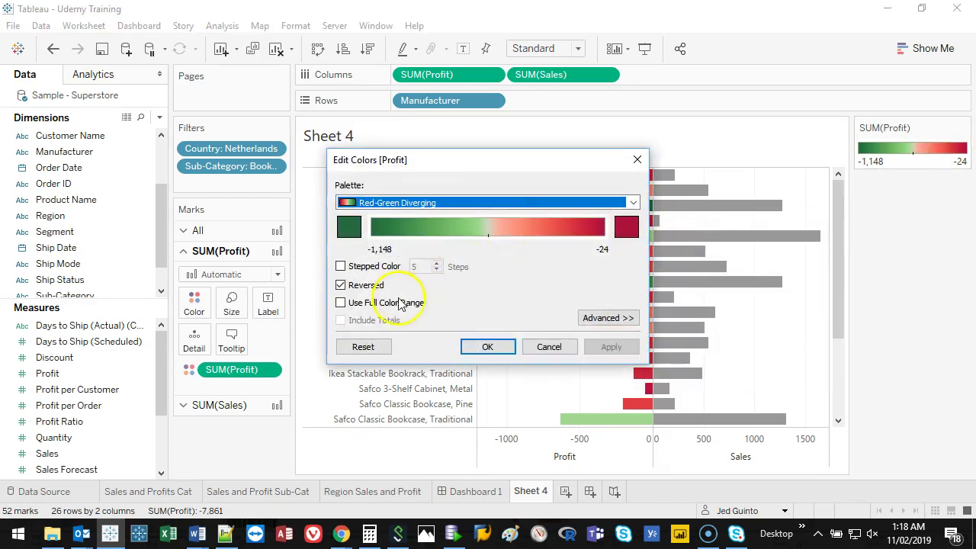
pyautogui.click(341, 303)
pyautogui.click(609, 347)
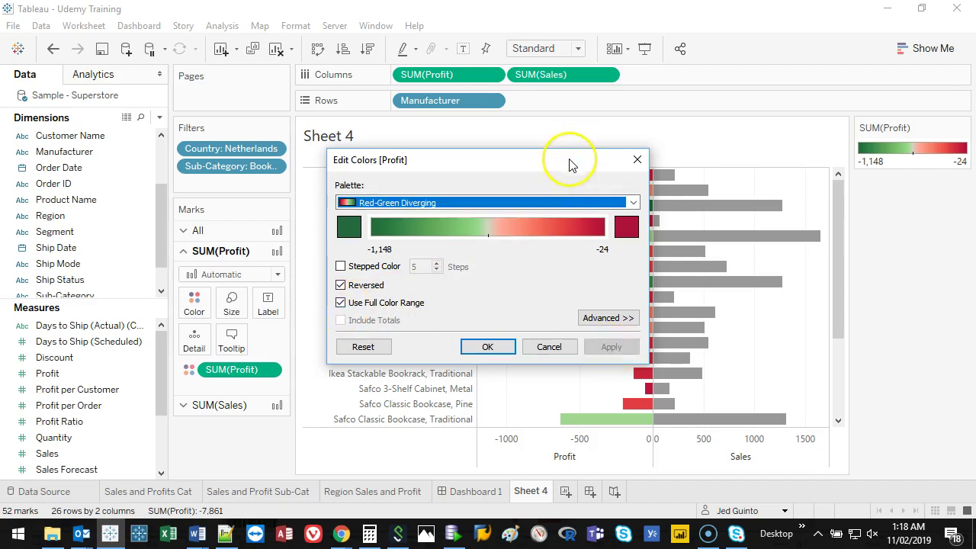
pyautogui.moveTo(571, 165); pyautogui.dragTo(337, 107)
pyautogui.click(105, 245)
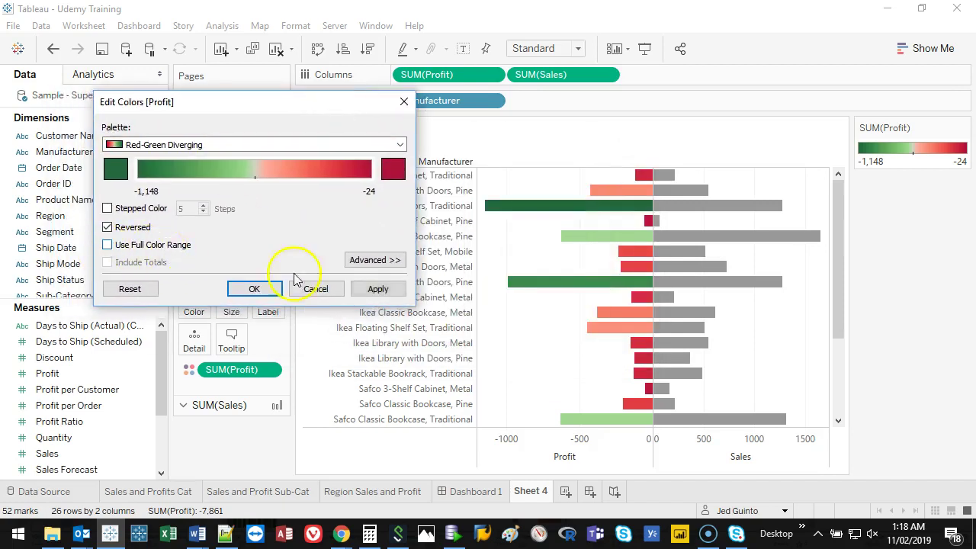
pyautogui.click(372, 289)
pyautogui.click(128, 226)
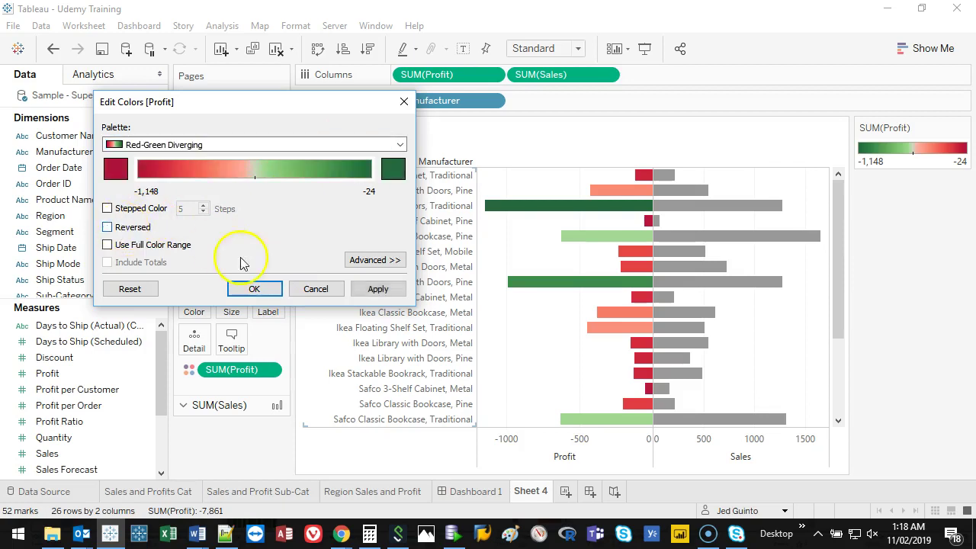
pyautogui.click(377, 290)
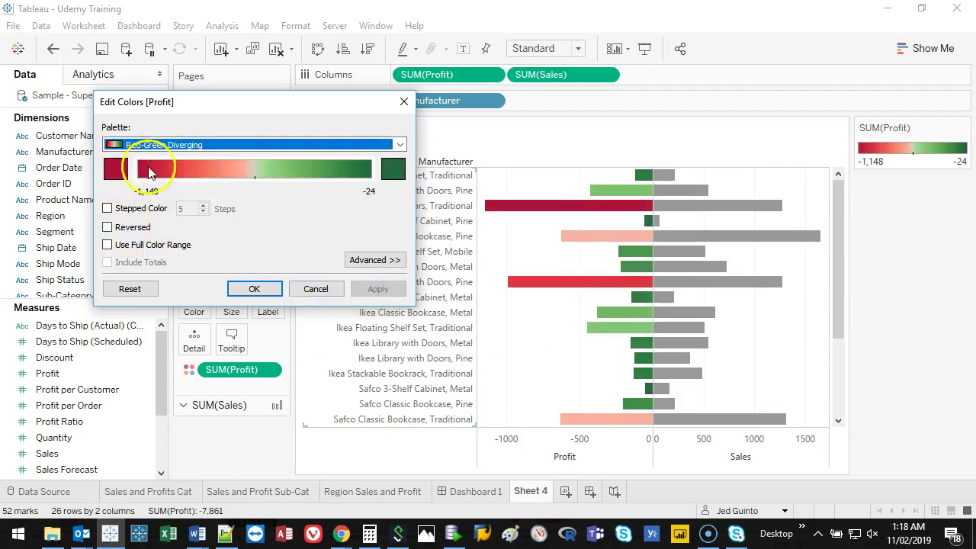
pyautogui.click(242, 295)
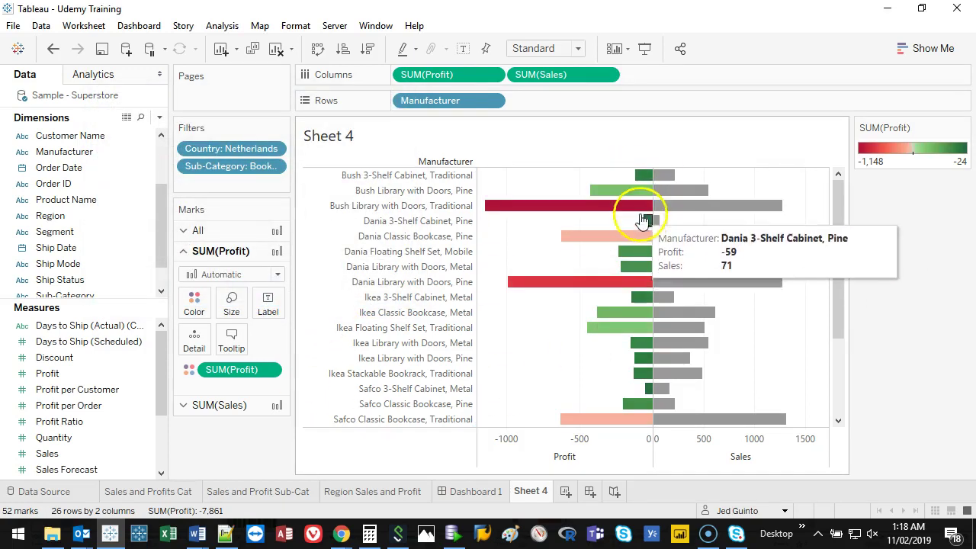
# Step: Sort manufacturers by profit so the largest loss, -1,148, sits at the top
pyautogui.moveTo(841, 192)
pyautogui.mouseDown()
pyautogui.moveTo(828, 322)
pyautogui.moveTo(830, 200)
pyautogui.mouseUp()
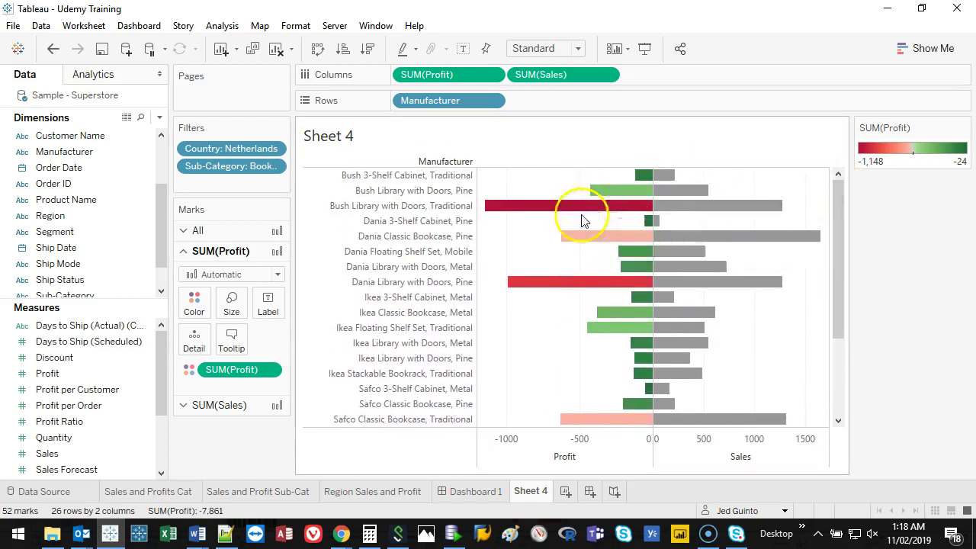
pyautogui.click(585, 457)
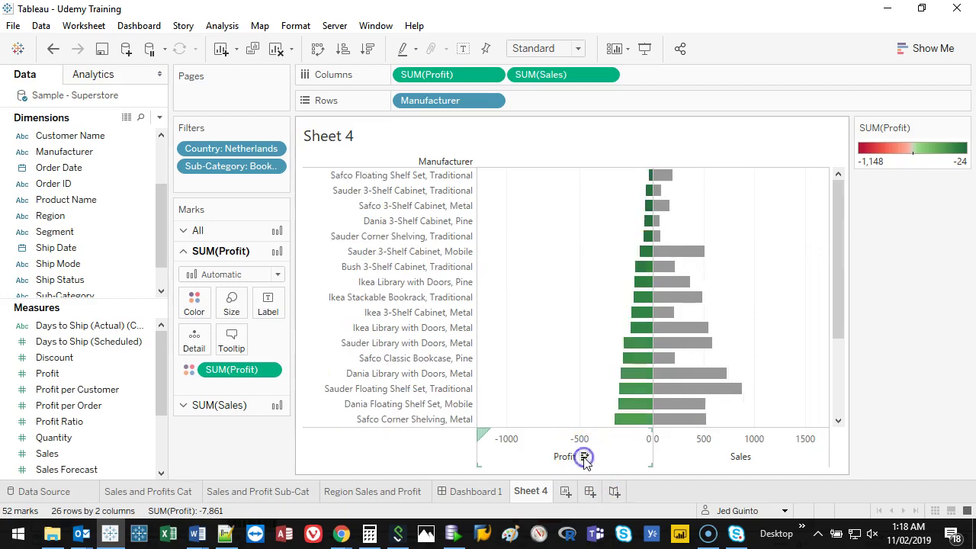
pyautogui.click(584, 457)
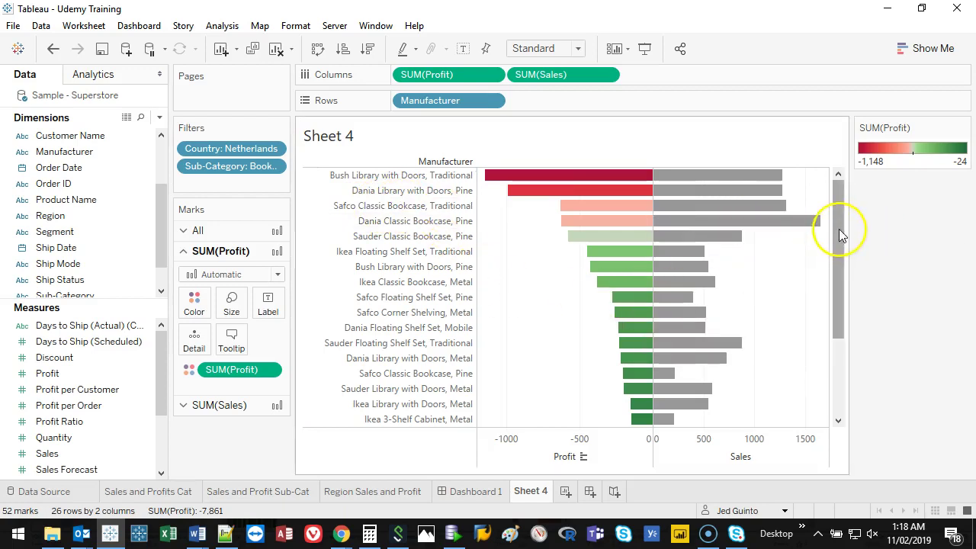
pyautogui.moveTo(564, 177)
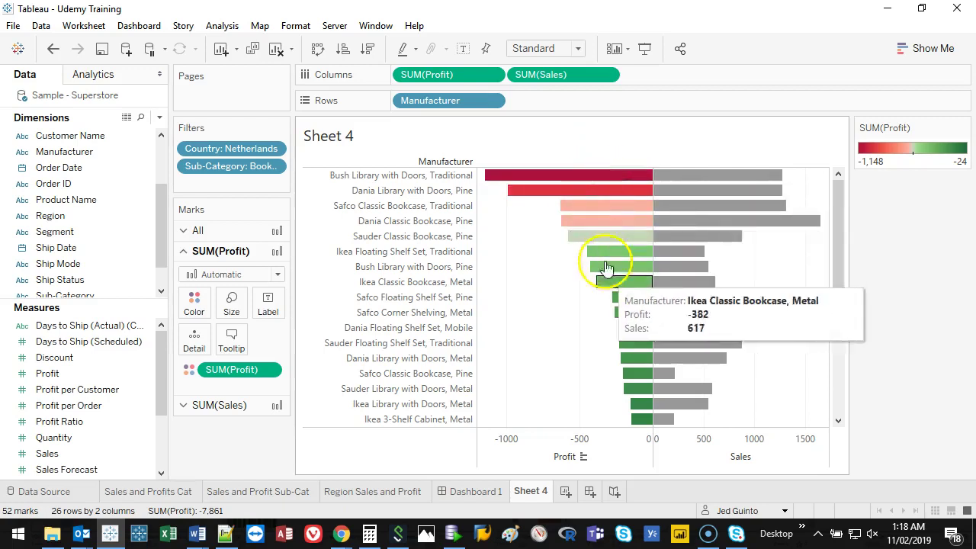
pyautogui.moveTo(832, 222); pyautogui.dragTo(632, 186)
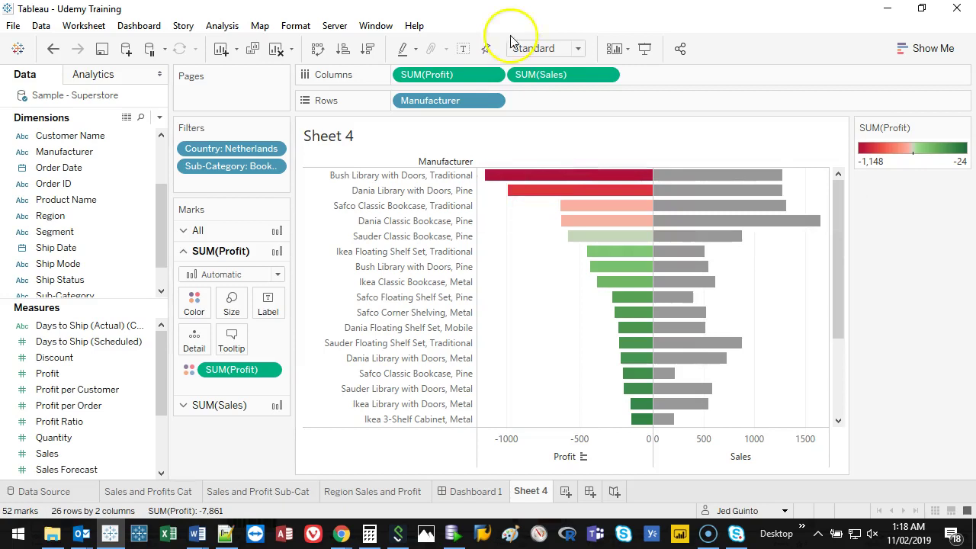
# Step: Replace Sales with a second Profit pane computed as Percent of Total
pyautogui.moveTo(564, 75); pyautogui.dragTo(234, 450)
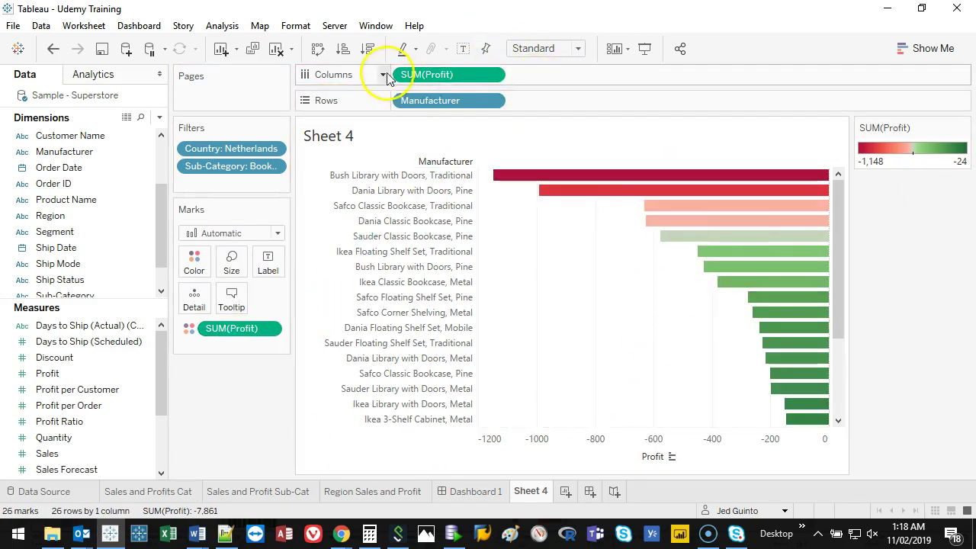
pyautogui.moveTo(435, 81); pyautogui.dragTo(450, 82)
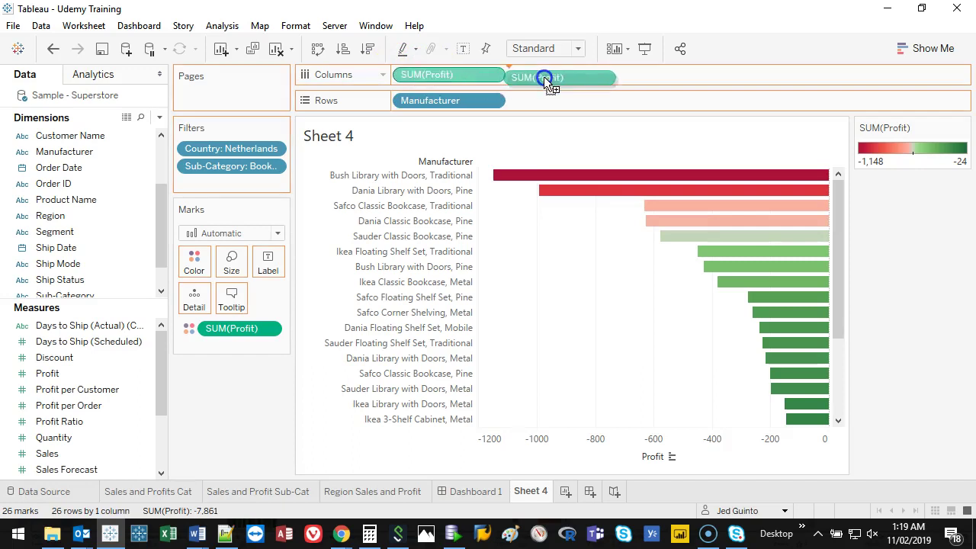
pyautogui.moveTo(543, 77); pyautogui.dragTo(554, 76)
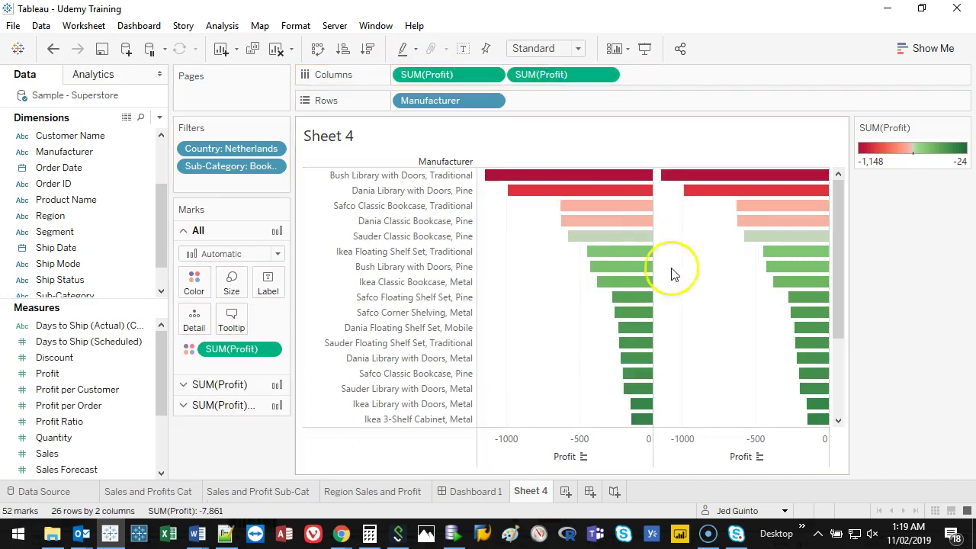
pyautogui.rightClick(565, 77)
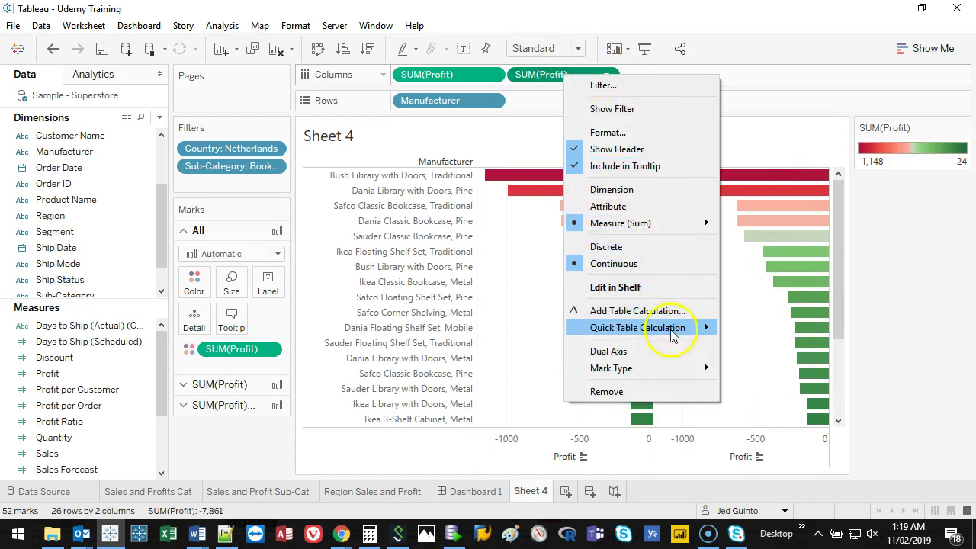
pyautogui.moveTo(668, 329)
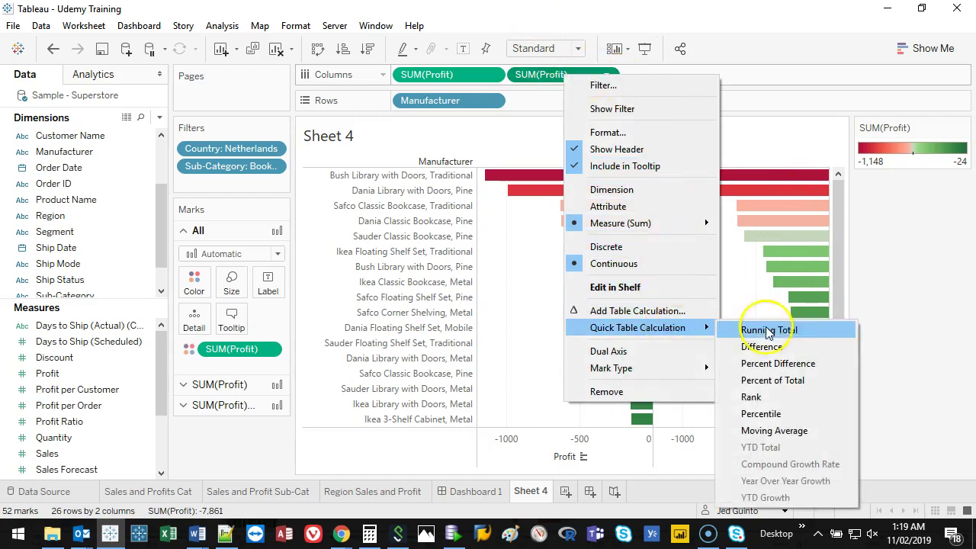
pyautogui.click(804, 383)
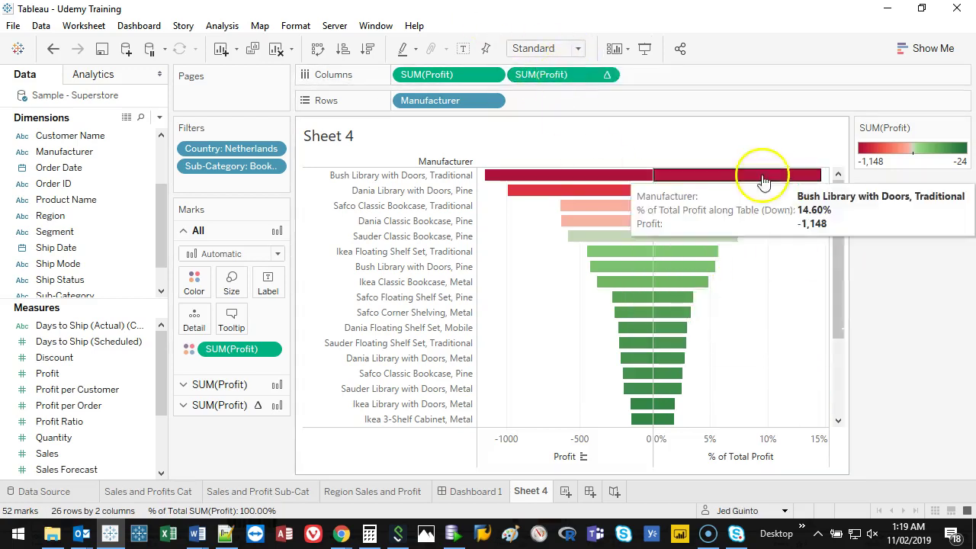
pyautogui.moveTo(699, 291)
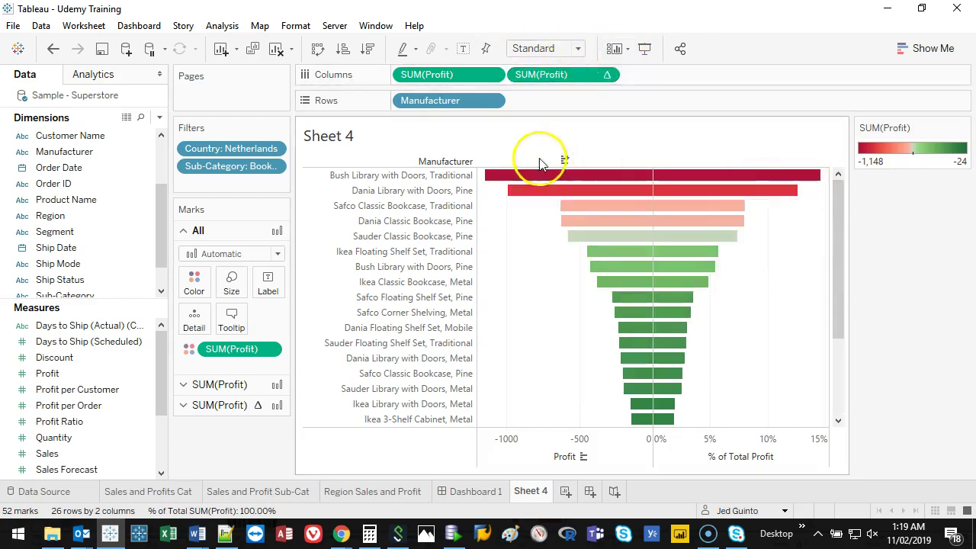
pyautogui.moveTo(579, 243)
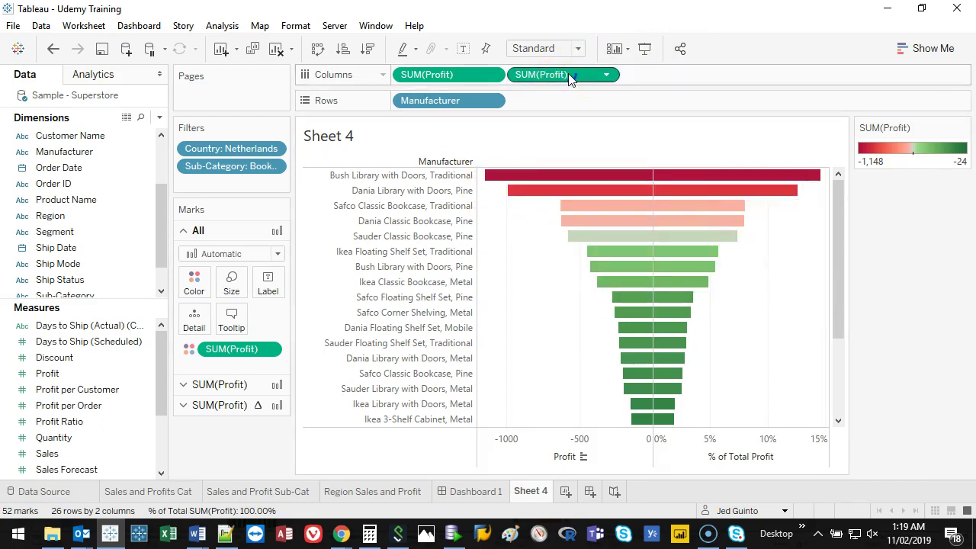
# Step: Label each profit bar with its percent of total, from 14.60% down to 0.31%
pyautogui.moveTo(570, 78); pyautogui.dragTo(270, 281)
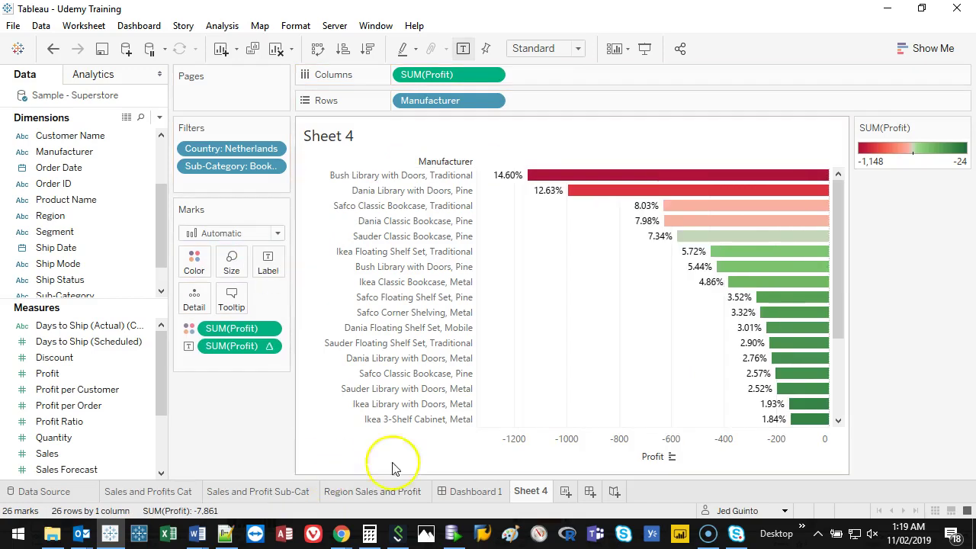
pyautogui.moveTo(838, 195); pyautogui.dragTo(845, 161)
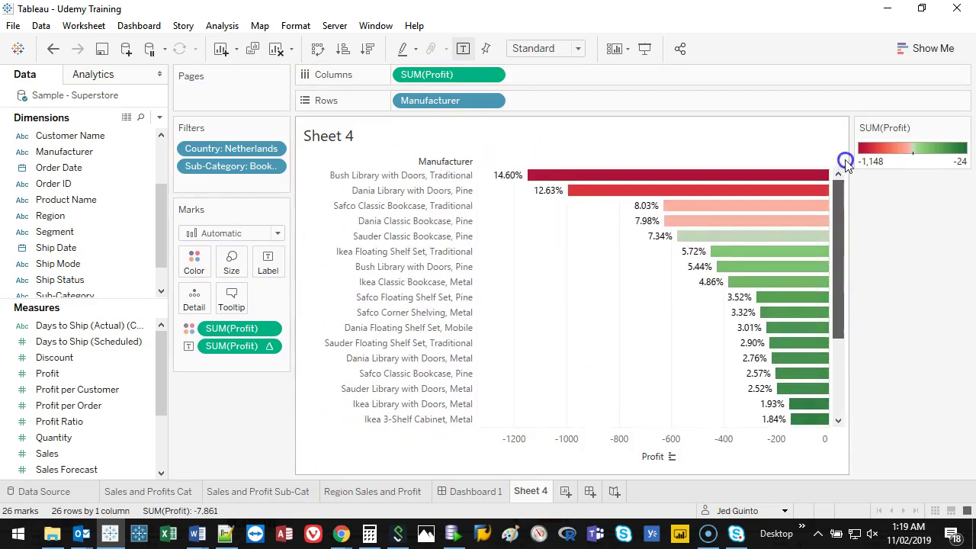
pyautogui.moveTo(483, 175); pyautogui.dragTo(871, 500)
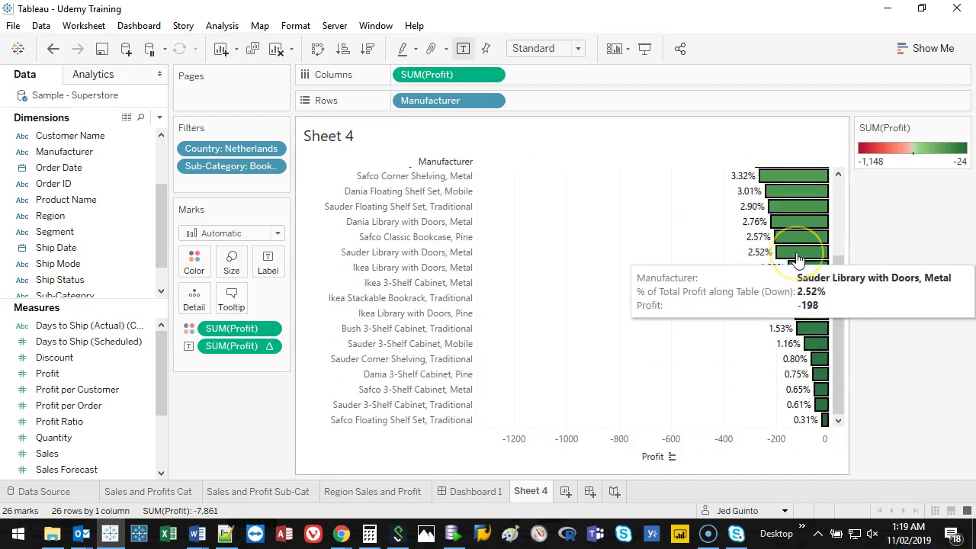
pyautogui.moveTo(796, 260)
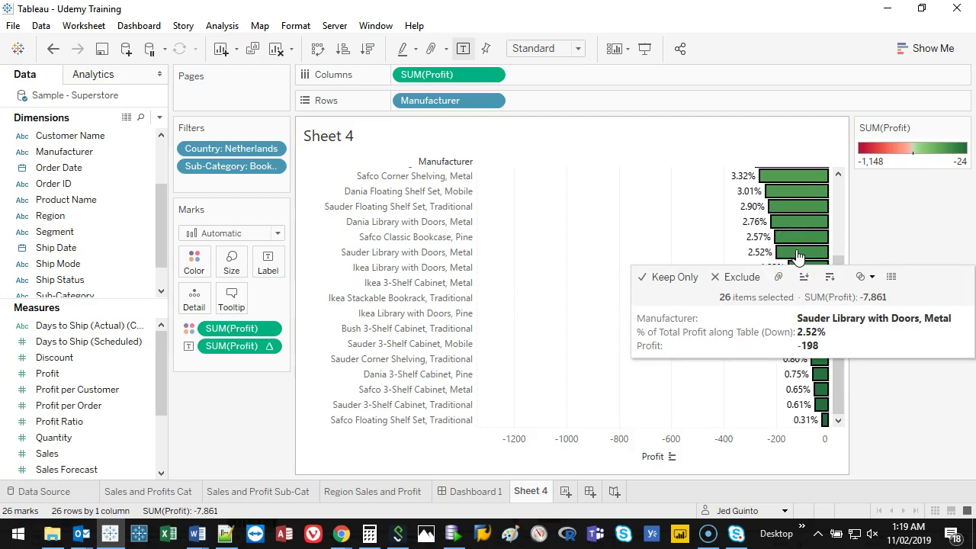
pyautogui.click(801, 373)
pyautogui.moveTo(840, 363); pyautogui.dragTo(844, 214)
pyautogui.moveTo(572, 191)
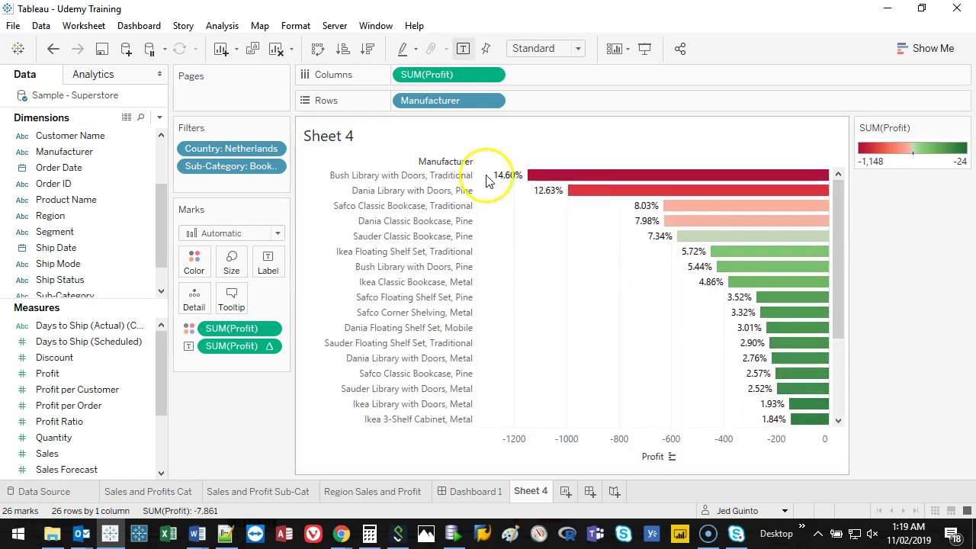
# Step: Keep only the five biggest-loss manufacturers' bars, relabelled 28.87% down to 14.51%, and clear the selection
pyautogui.moveTo(500, 196)
pyautogui.mouseDown()
pyautogui.moveTo(542, 202)
pyautogui.moveTo(499, 207)
pyautogui.mouseUp()
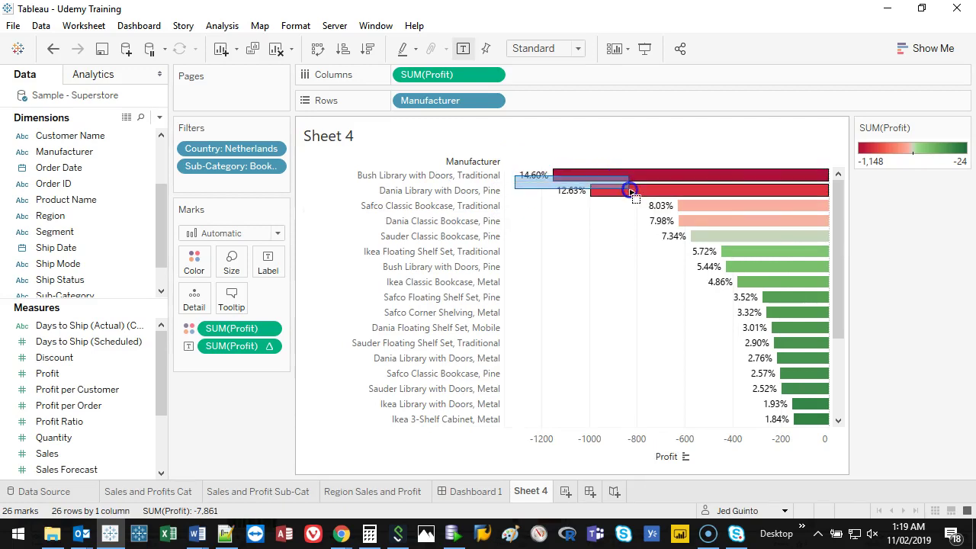
pyautogui.moveTo(660, 191); pyautogui.dragTo(748, 244)
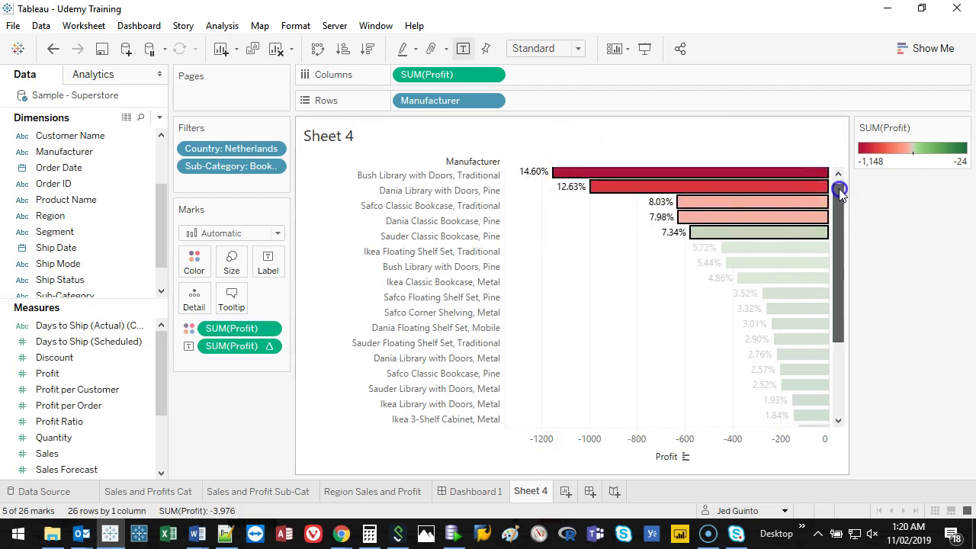
pyautogui.moveTo(838, 188); pyautogui.dragTo(835, 114)
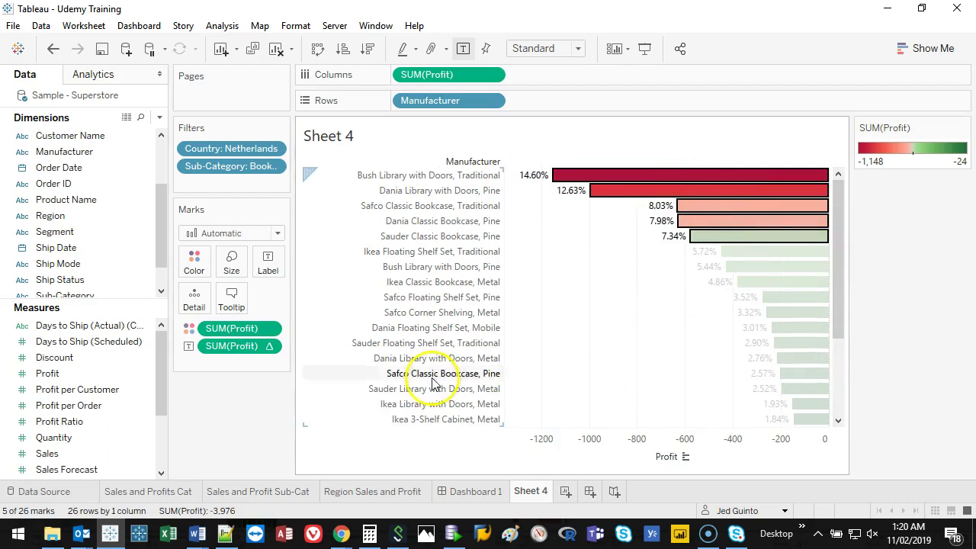
pyautogui.moveTo(707, 189)
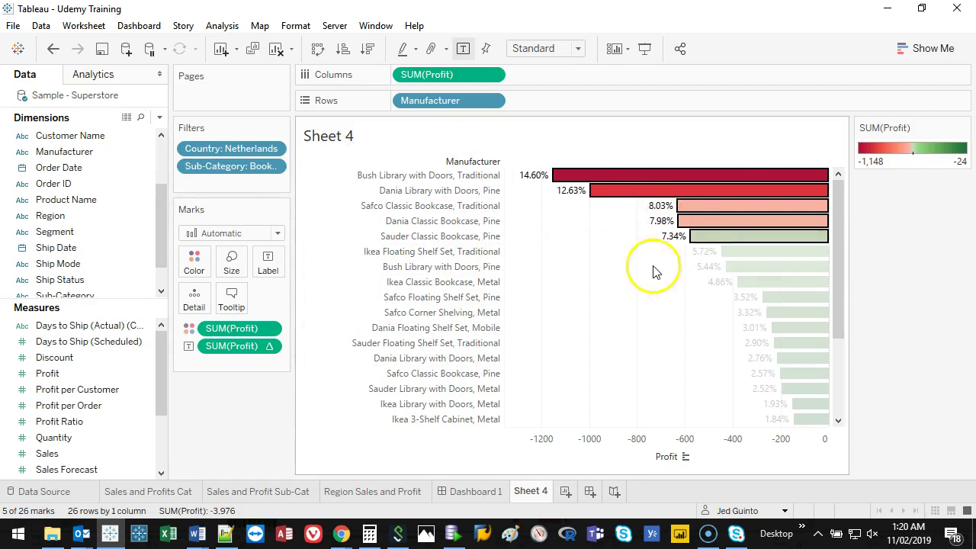
pyautogui.rightClick(643, 192)
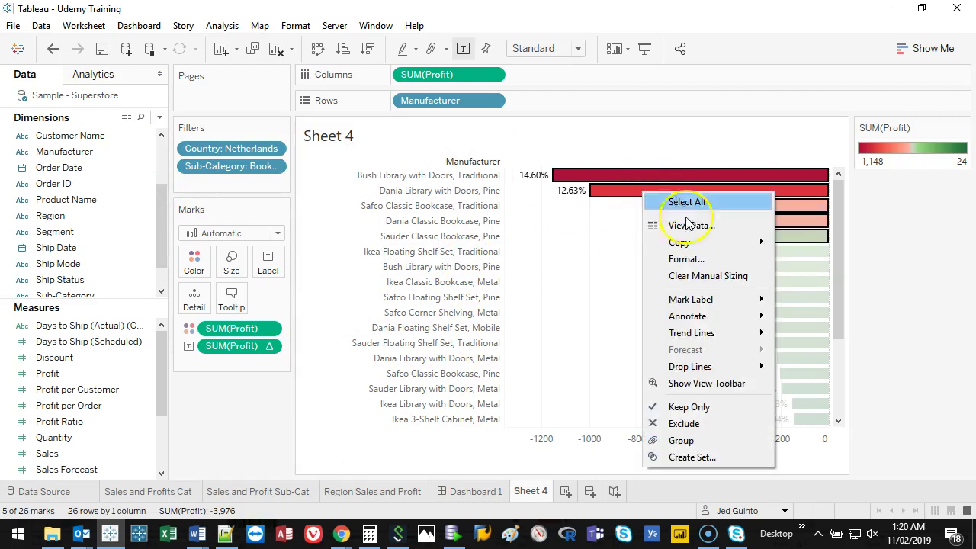
pyautogui.click(665, 408)
pyautogui.click(675, 270)
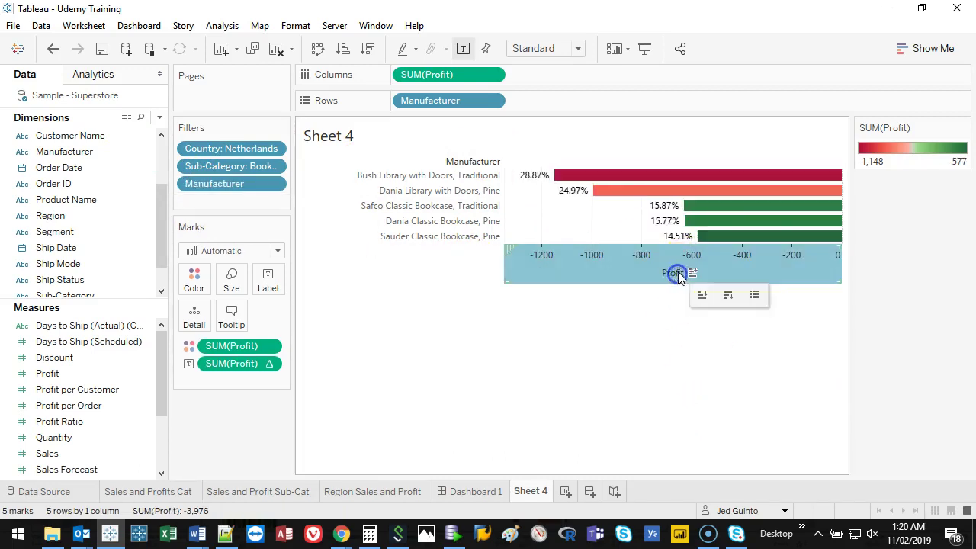
pyautogui.click(508, 368)
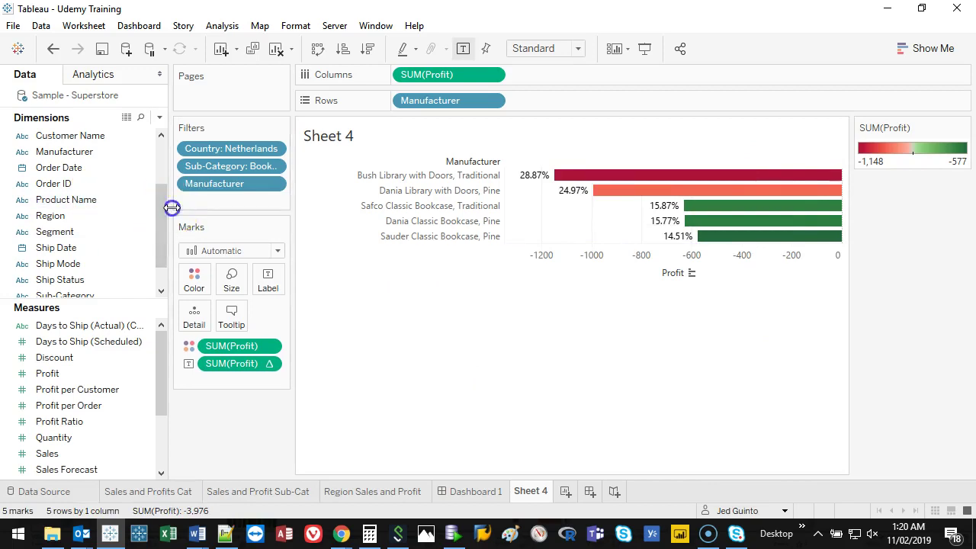
# Step: Try breaking the filtered bars down by Segment, then by Customer Name
pyautogui.moveTo(172, 207); pyautogui.dragTo(176, 230)
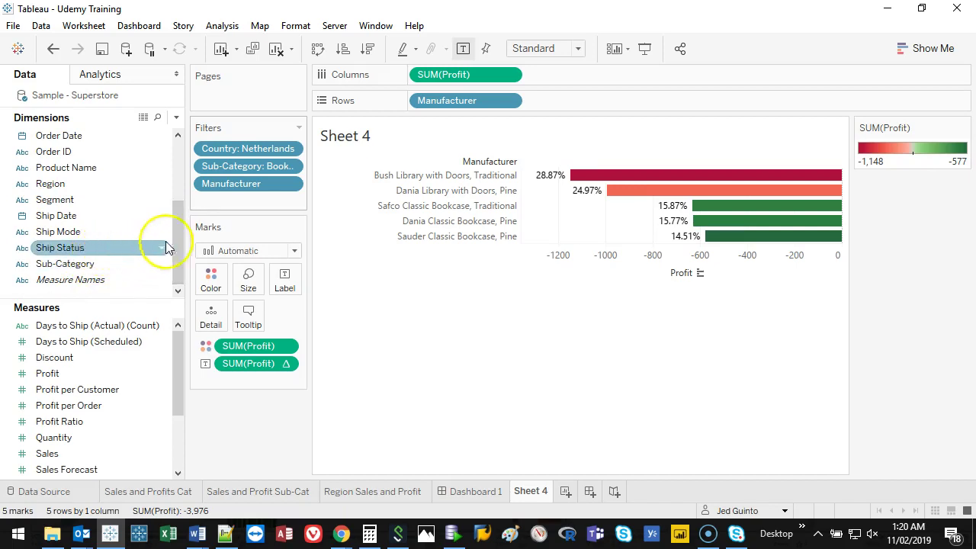
pyautogui.moveTo(177, 233); pyautogui.dragTo(176, 219)
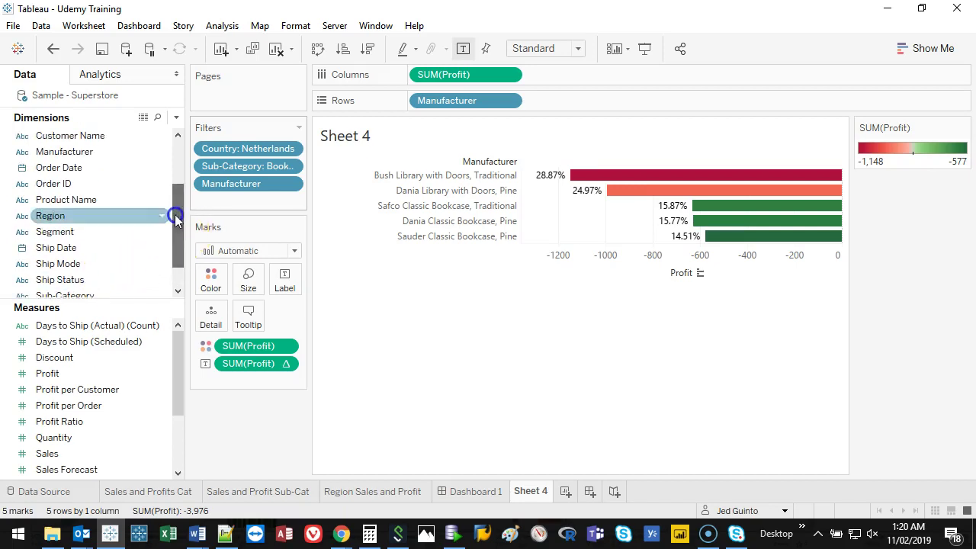
pyautogui.click(98, 232)
pyautogui.moveTo(112, 232); pyautogui.dragTo(431, 99)
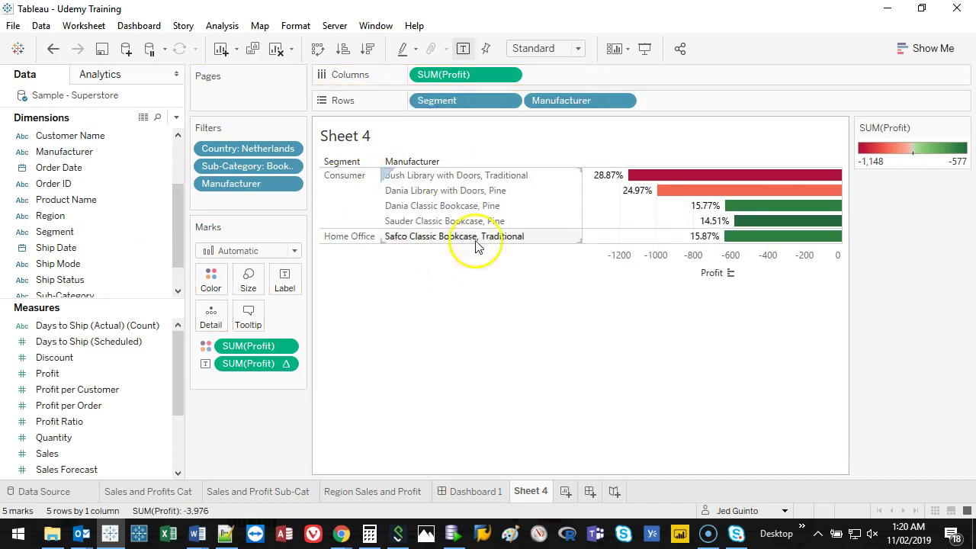
pyautogui.moveTo(452, 100); pyautogui.dragTo(196, 288)
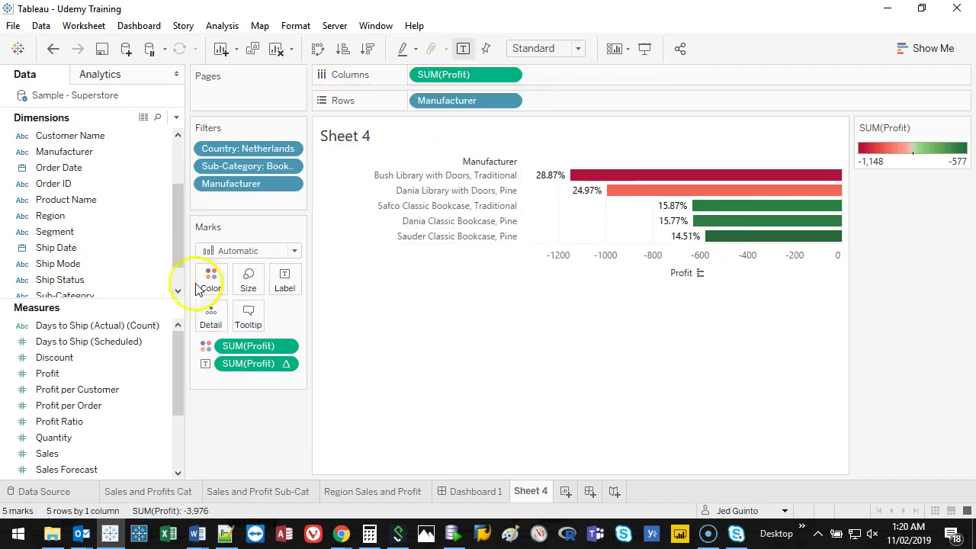
pyautogui.moveTo(178, 221); pyautogui.dragTo(189, 179)
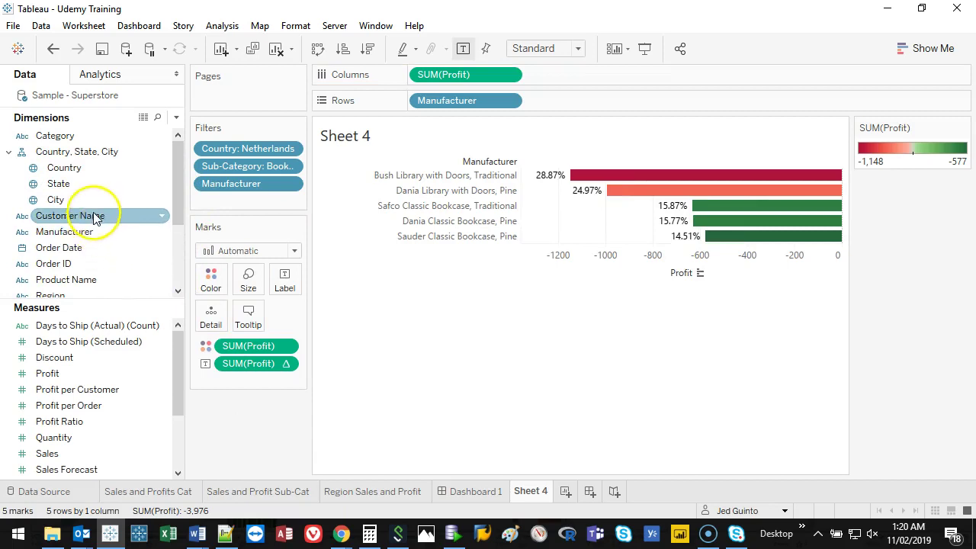
pyautogui.moveTo(91, 219); pyautogui.dragTo(259, 411)
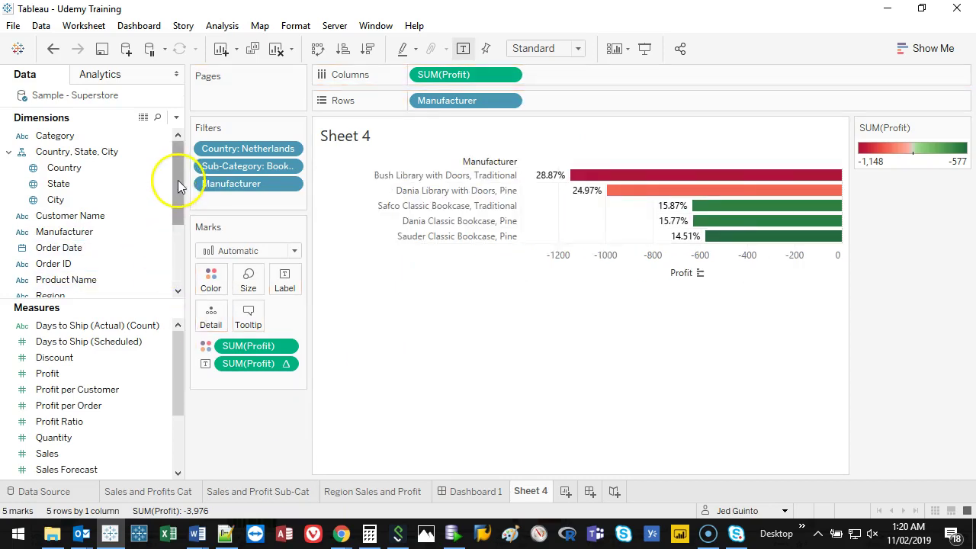
# Step: Try City and State, then group by order year (2015, 2018, 2016) without Manufacturer
pyautogui.moveTo(178, 179)
pyautogui.mouseDown()
pyautogui.moveTo(180, 194)
pyautogui.moveTo(180, 175)
pyautogui.mouseUp()
pyautogui.moveTo(63, 202); pyautogui.dragTo(571, 105)
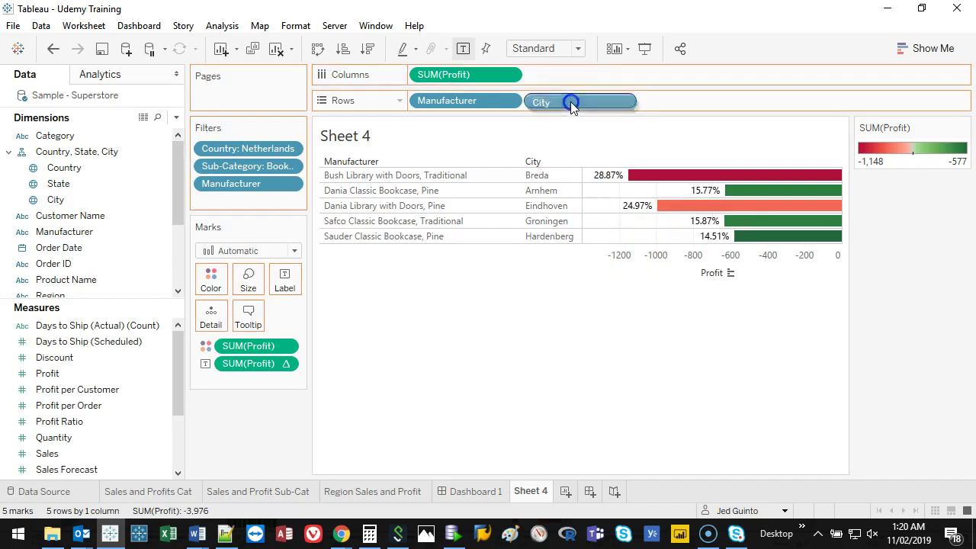
pyautogui.moveTo(294, 413); pyautogui.dragTo(296, 418)
pyautogui.moveTo(59, 183); pyautogui.dragTo(282, 423)
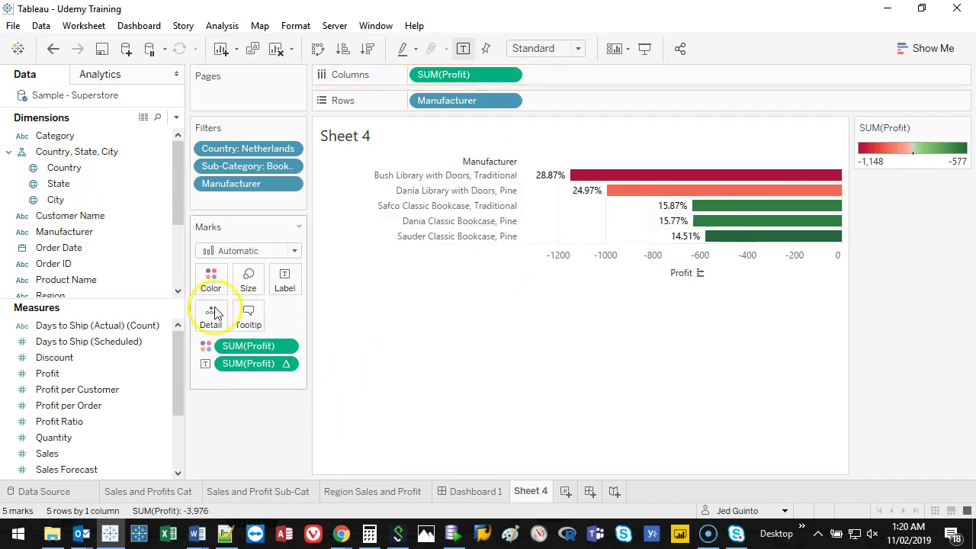
pyautogui.moveTo(95, 248); pyautogui.dragTo(578, 100)
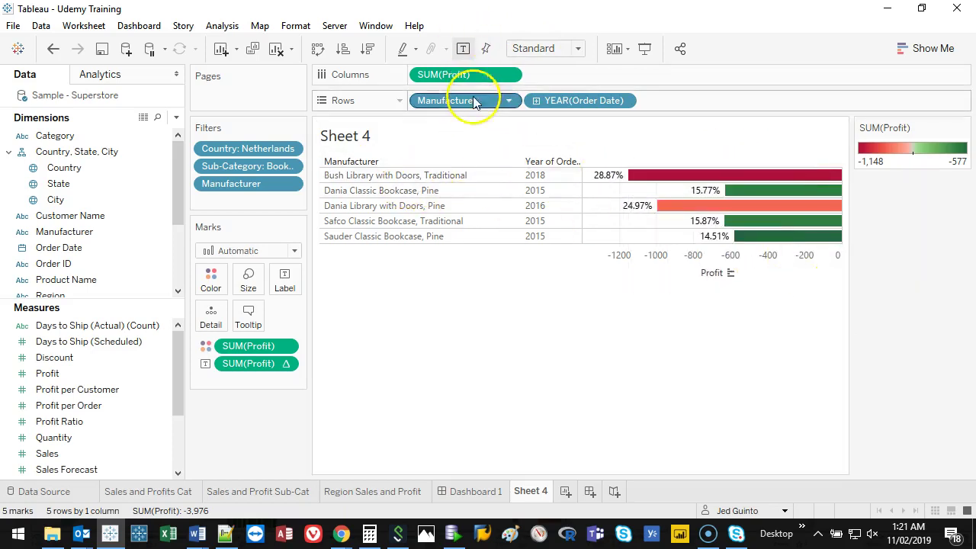
pyautogui.moveTo(476, 102); pyautogui.dragTo(248, 475)
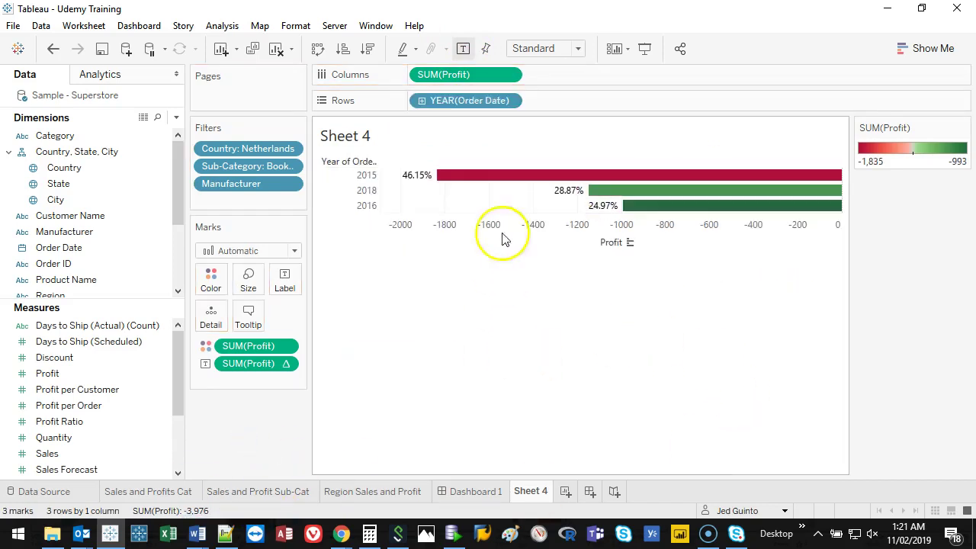
# Step: Swap rows and columns and set Order Date to continuous Month, making a monthly profit line
pyautogui.click(316, 51)
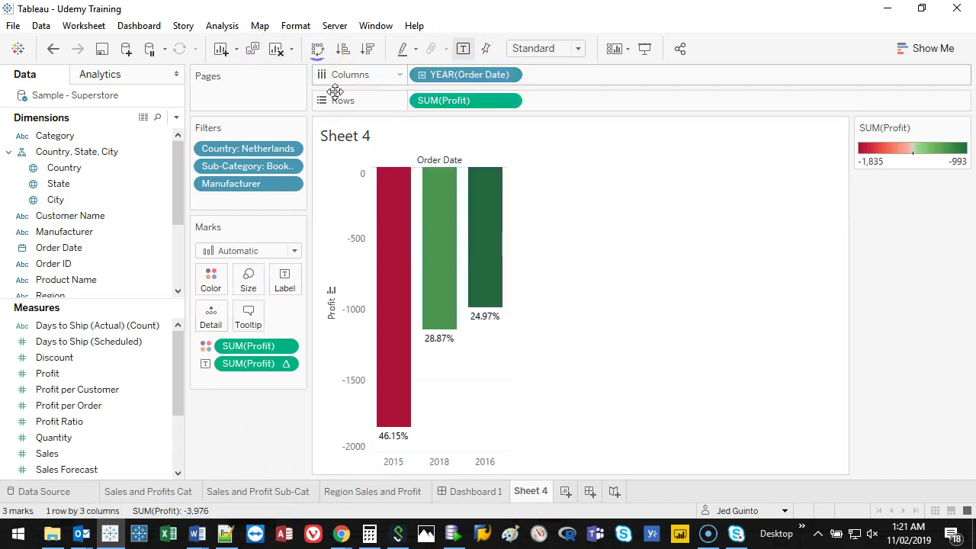
pyautogui.rightClick(467, 104)
pyautogui.rightClick(466, 75)
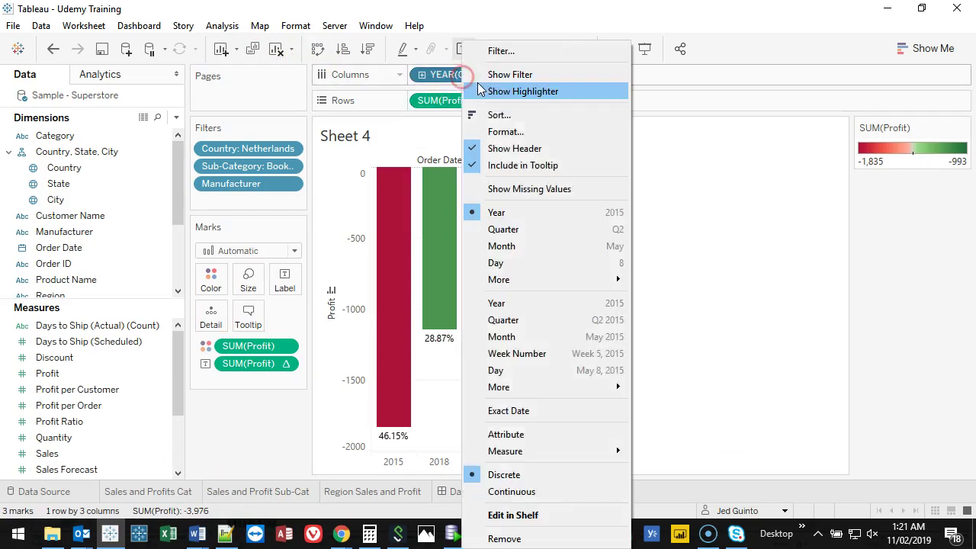
pyautogui.click(553, 339)
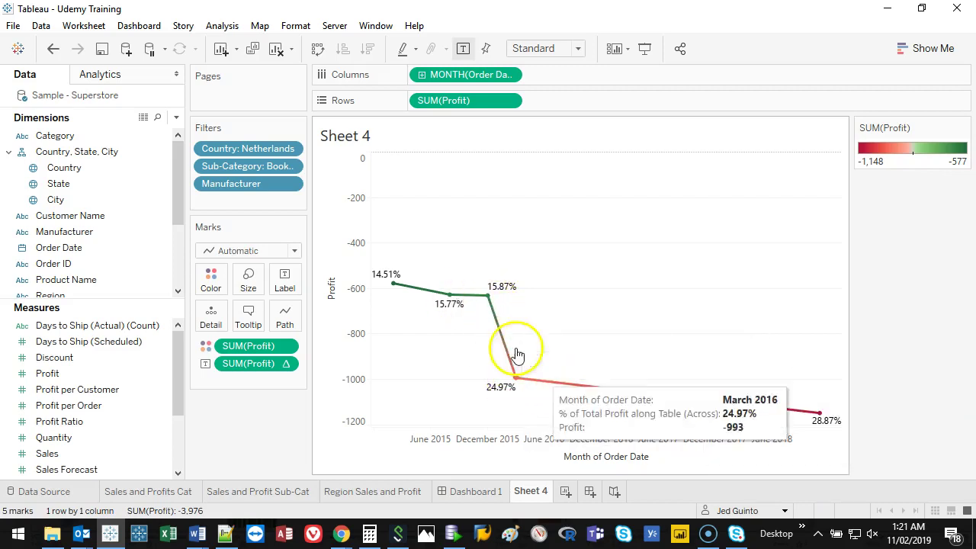
pyautogui.moveTo(470, 354); pyautogui.dragTo(830, 429)
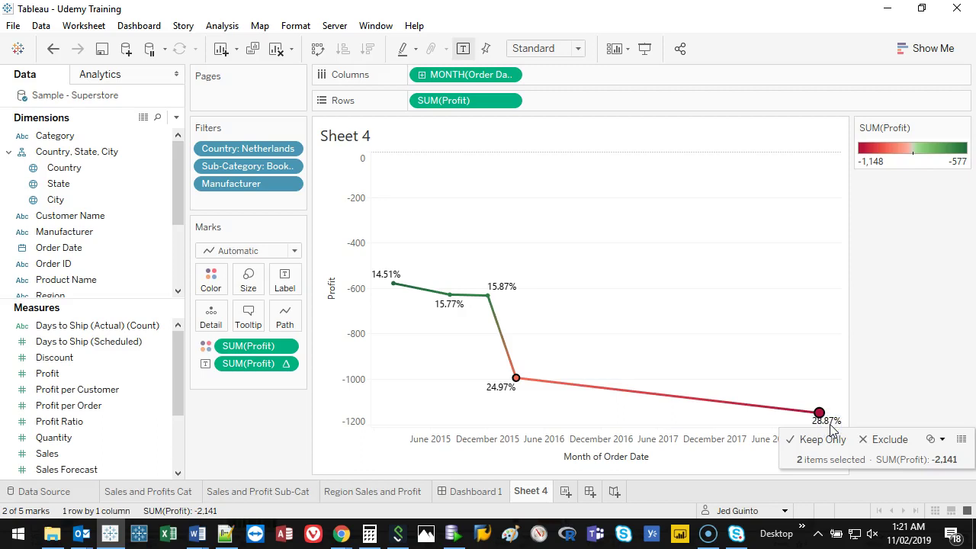
pyautogui.click(361, 287)
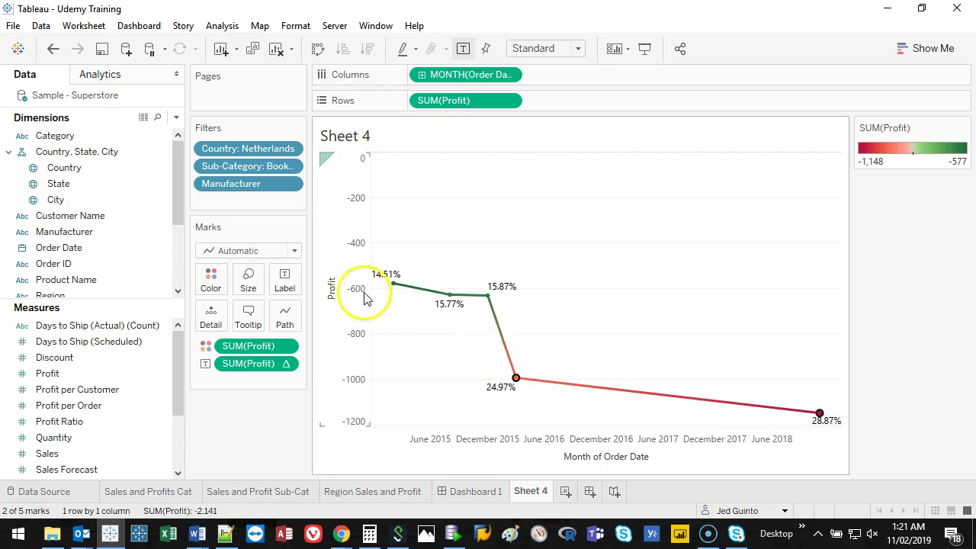
pyautogui.moveTo(378, 248); pyautogui.dragTo(543, 307)
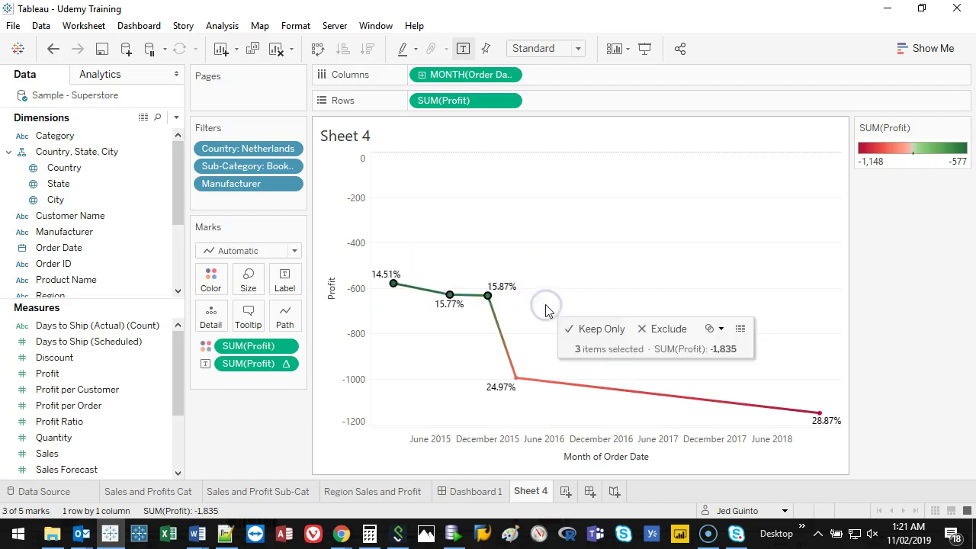
pyautogui.click(632, 222)
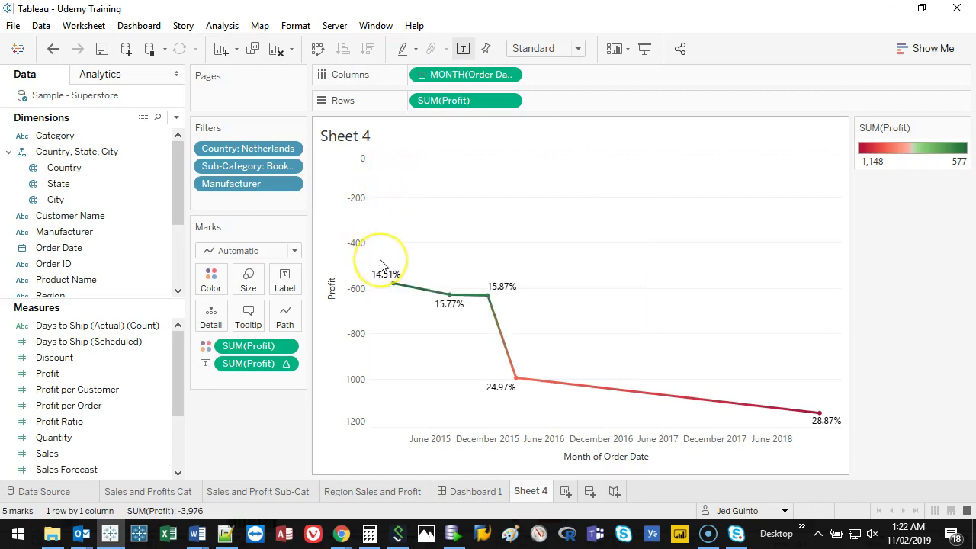
pyautogui.click(450, 429)
pyautogui.click(378, 302)
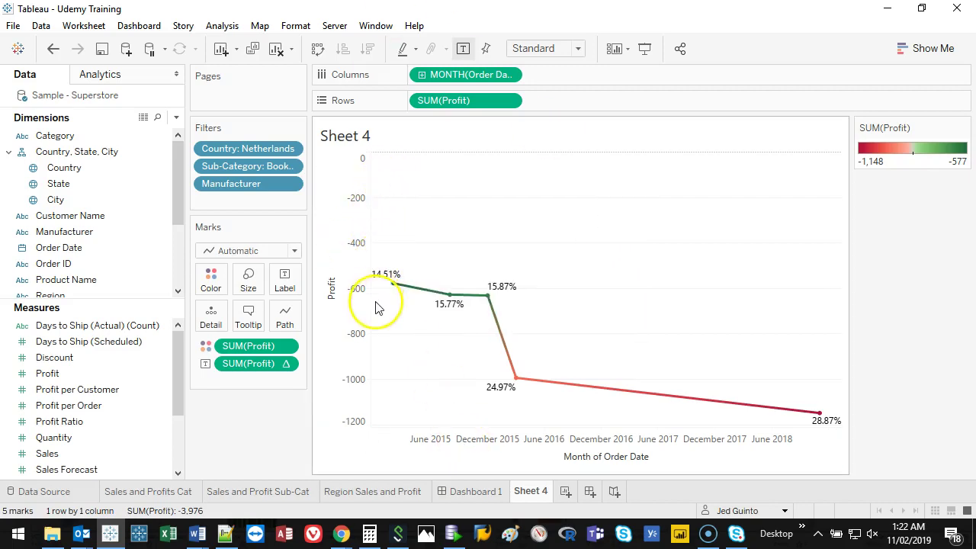
pyautogui.moveTo(378, 302)
pyautogui.mouseDown()
pyautogui.moveTo(588, 246)
pyautogui.moveTo(394, 303)
pyautogui.mouseUp()
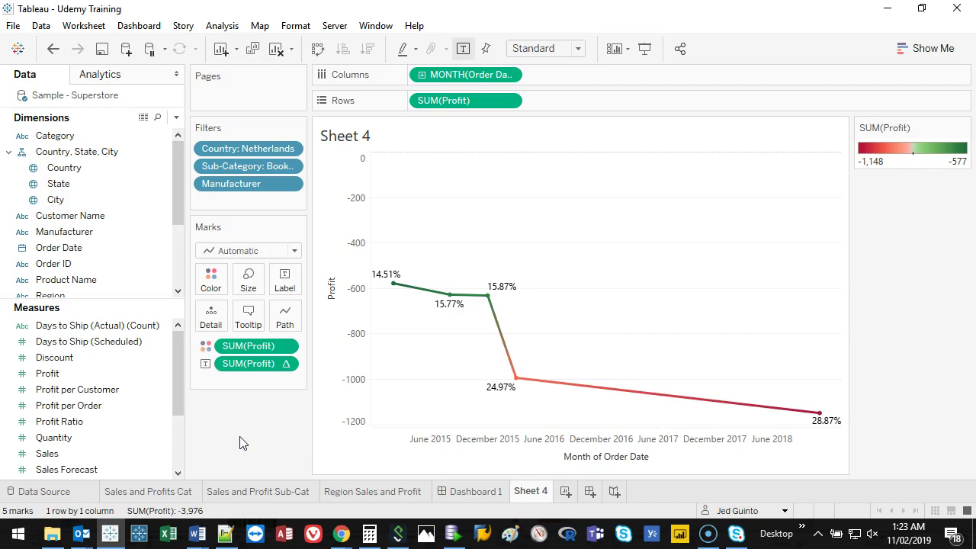
pyautogui.click(241, 442)
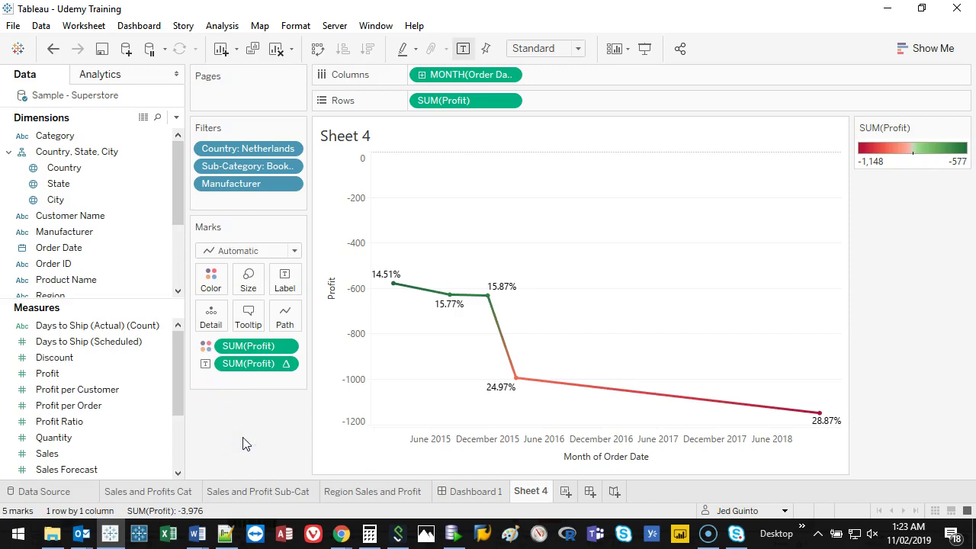